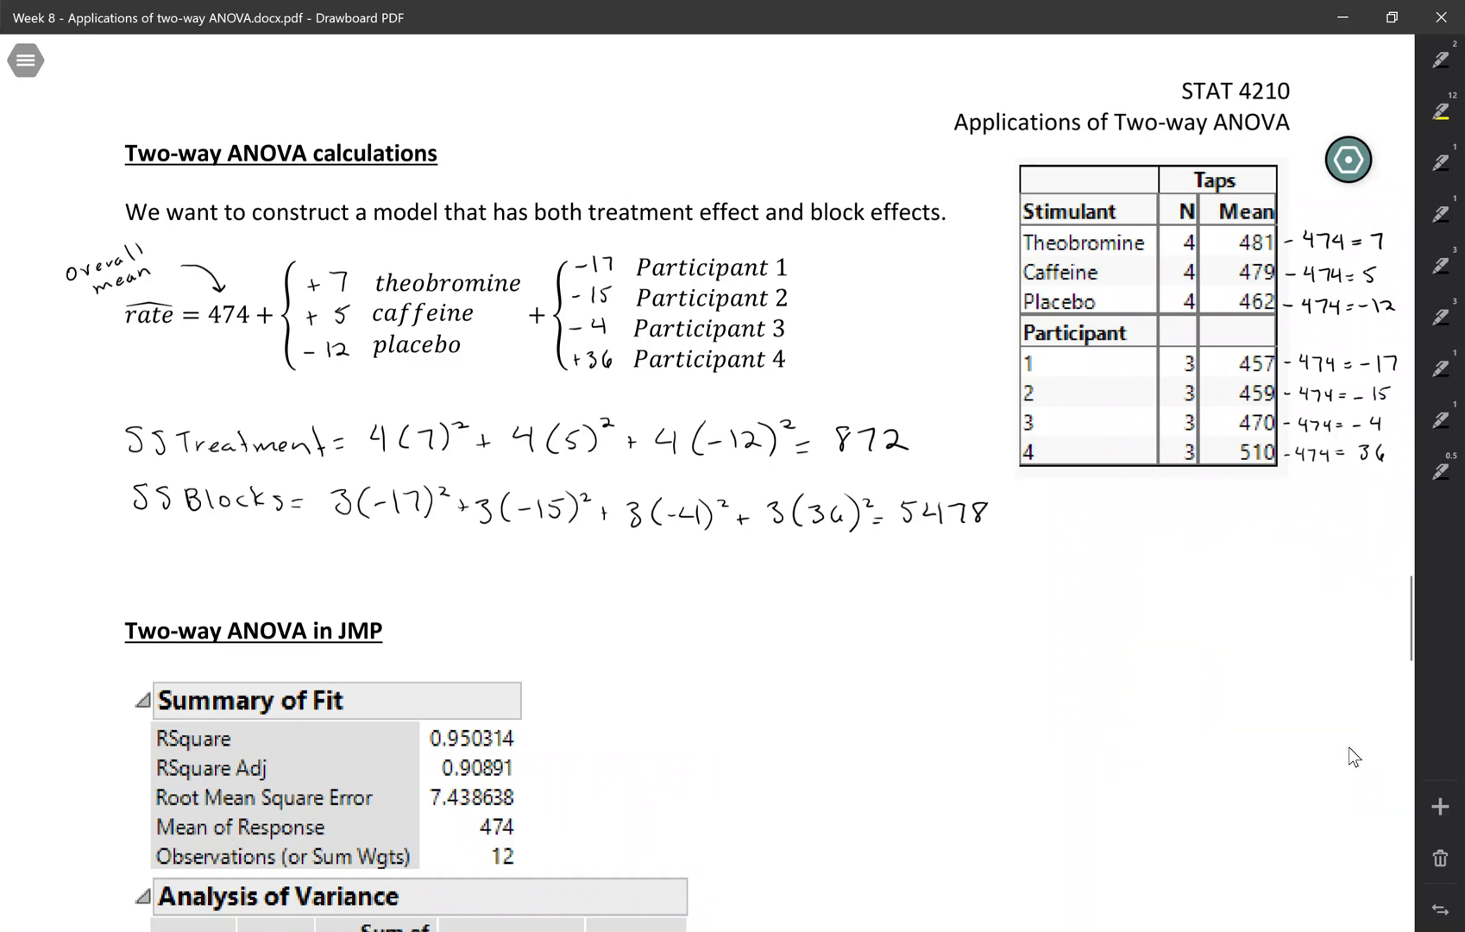
pyautogui.scroll(-5, 1348, 747)
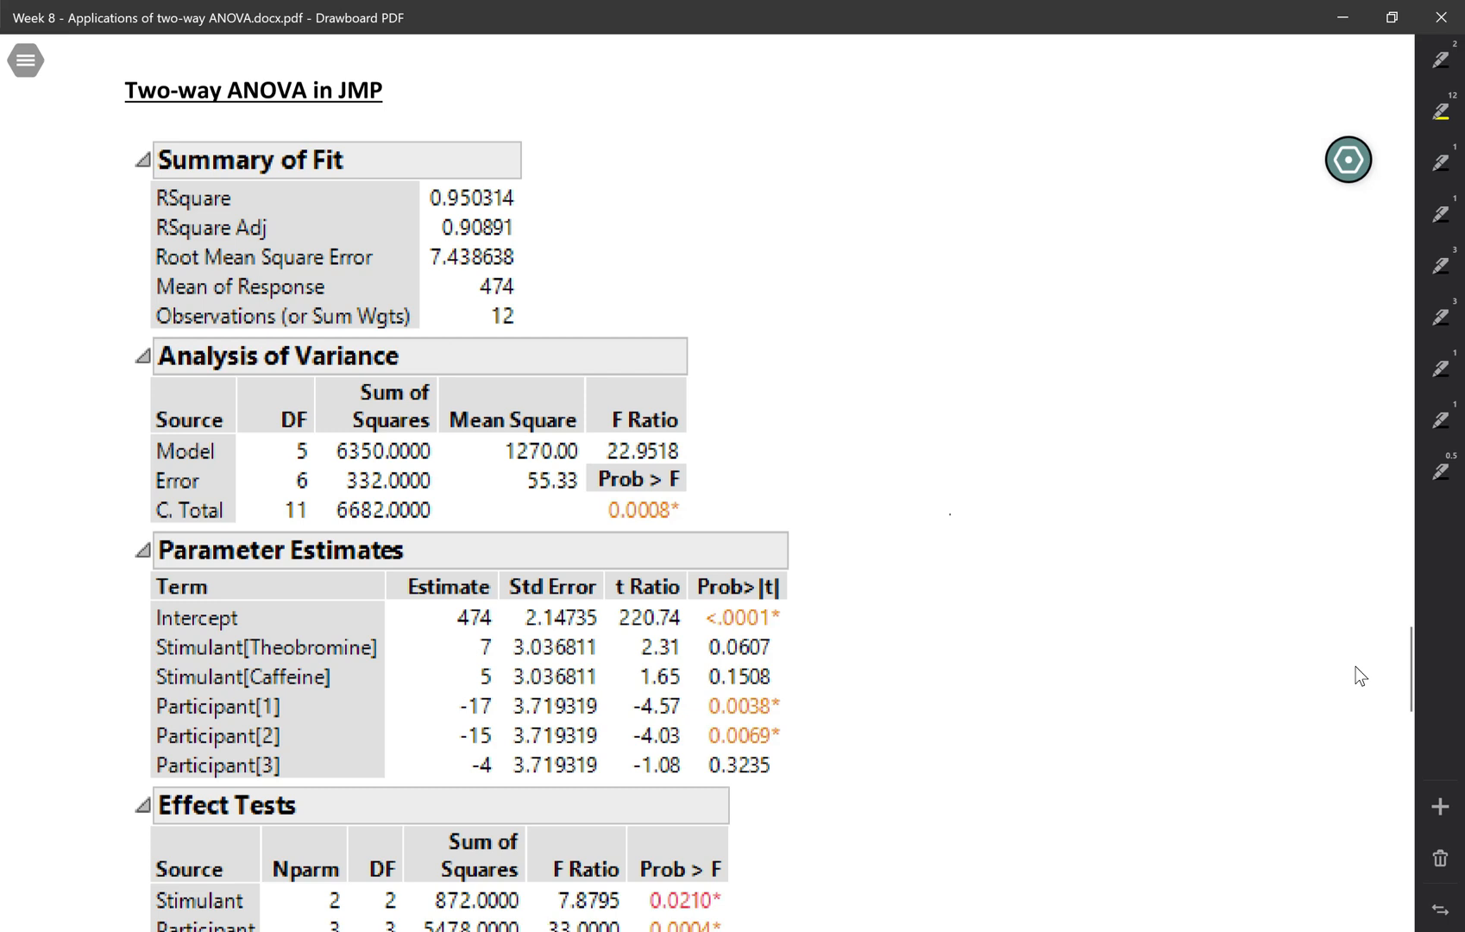
# Switch from the handout to the Fingertap data table in JMP
pyautogui.hotkey('alt', 'Tab')
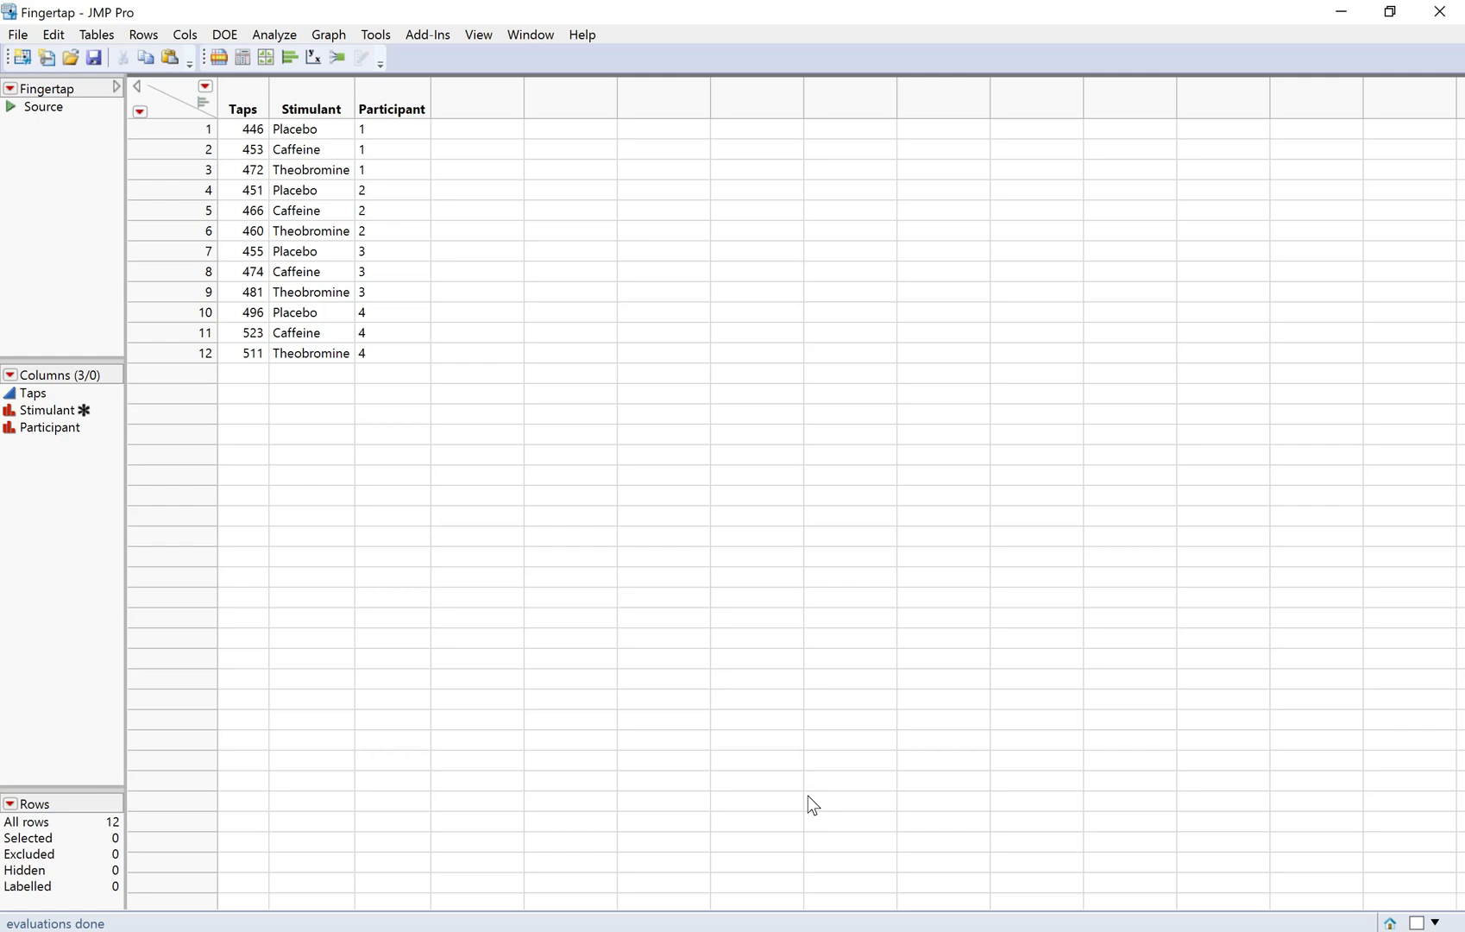
# Set up a Fit Model with Taps as Y and Stimulant and Participant as model effects
pyautogui.click(273, 34)
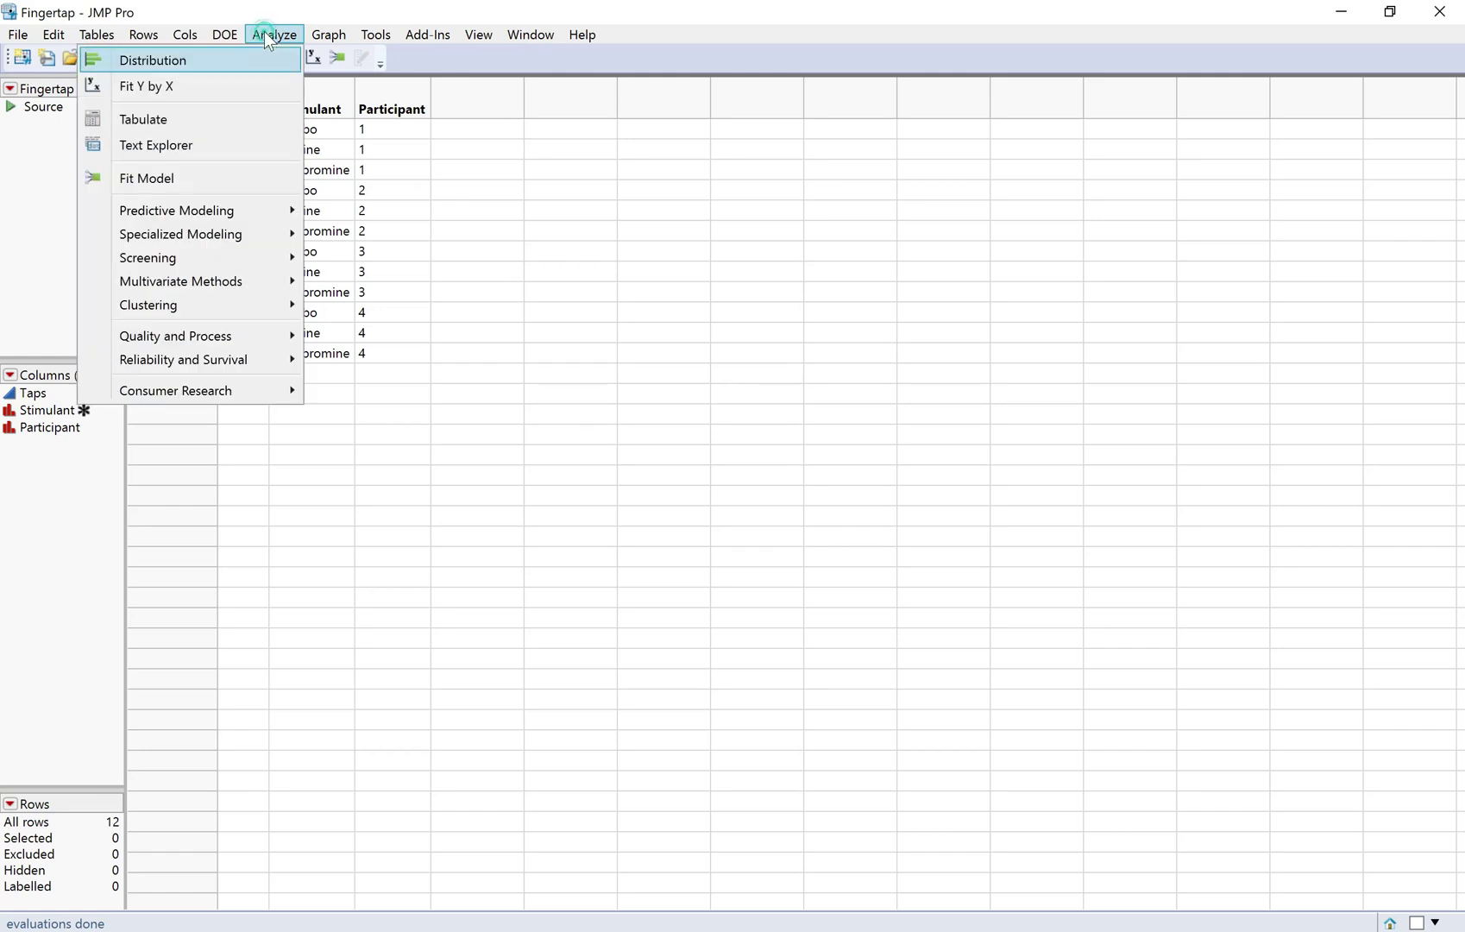
pyautogui.click(207, 174)
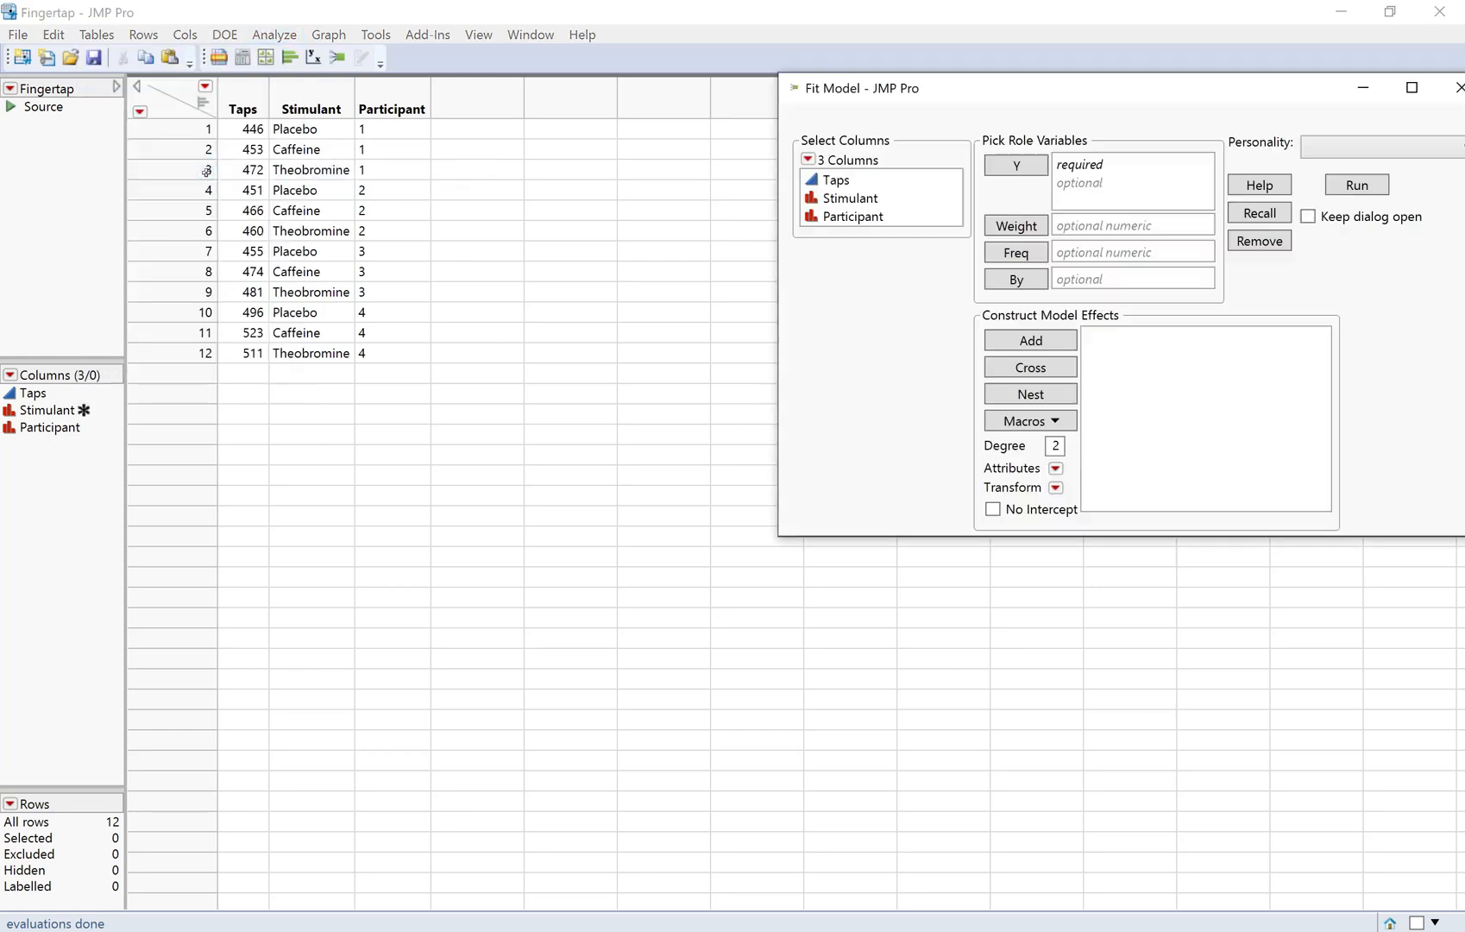
pyautogui.moveTo(1197, 95); pyautogui.dragTo(982, 98)
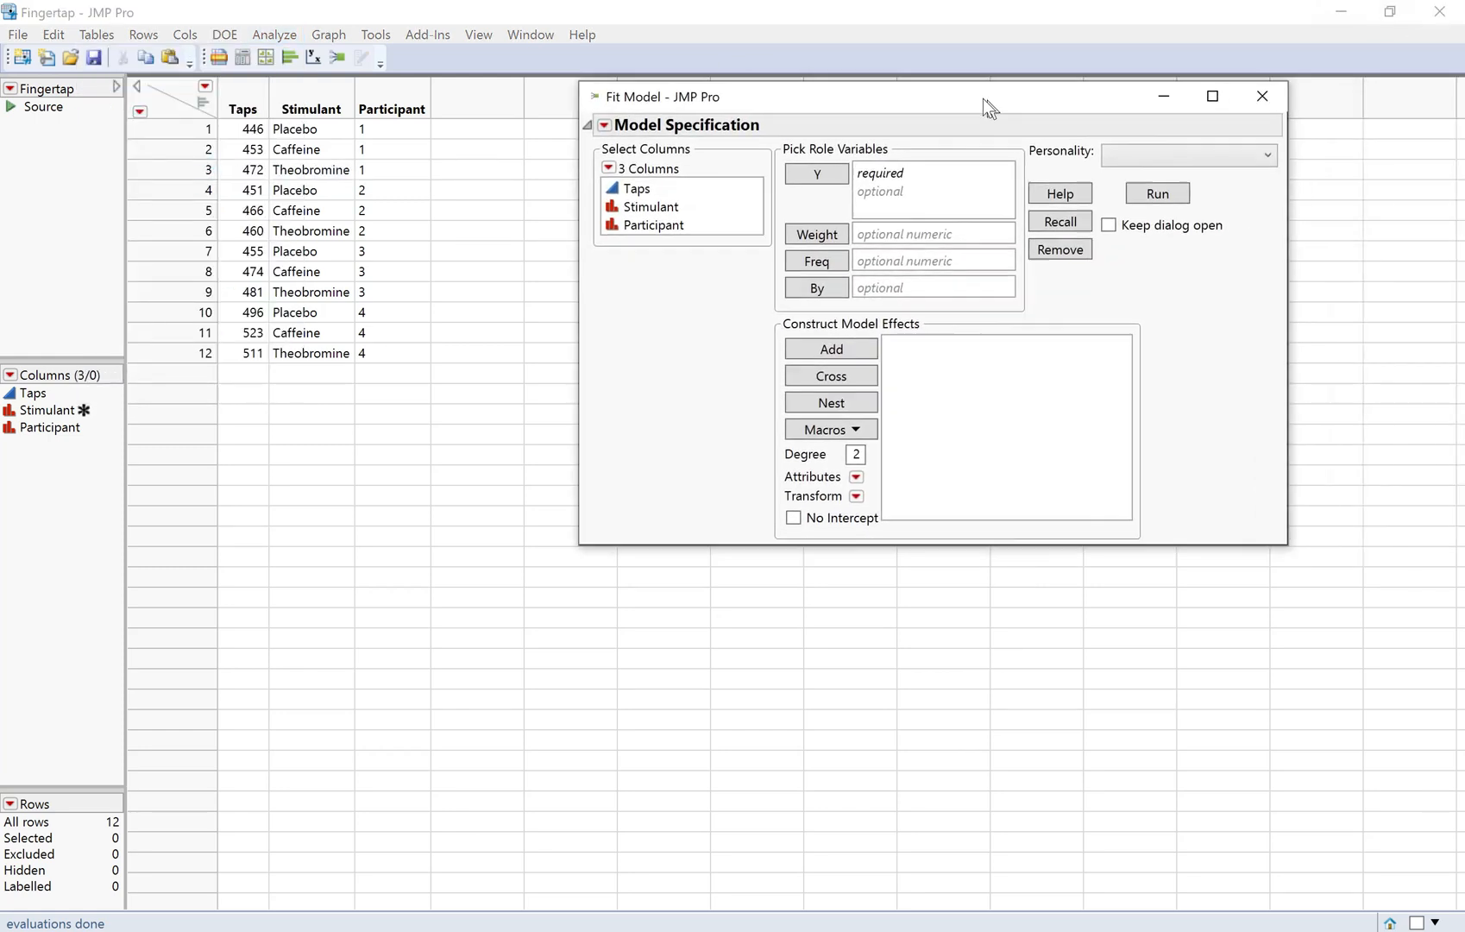
pyautogui.click(625, 184)
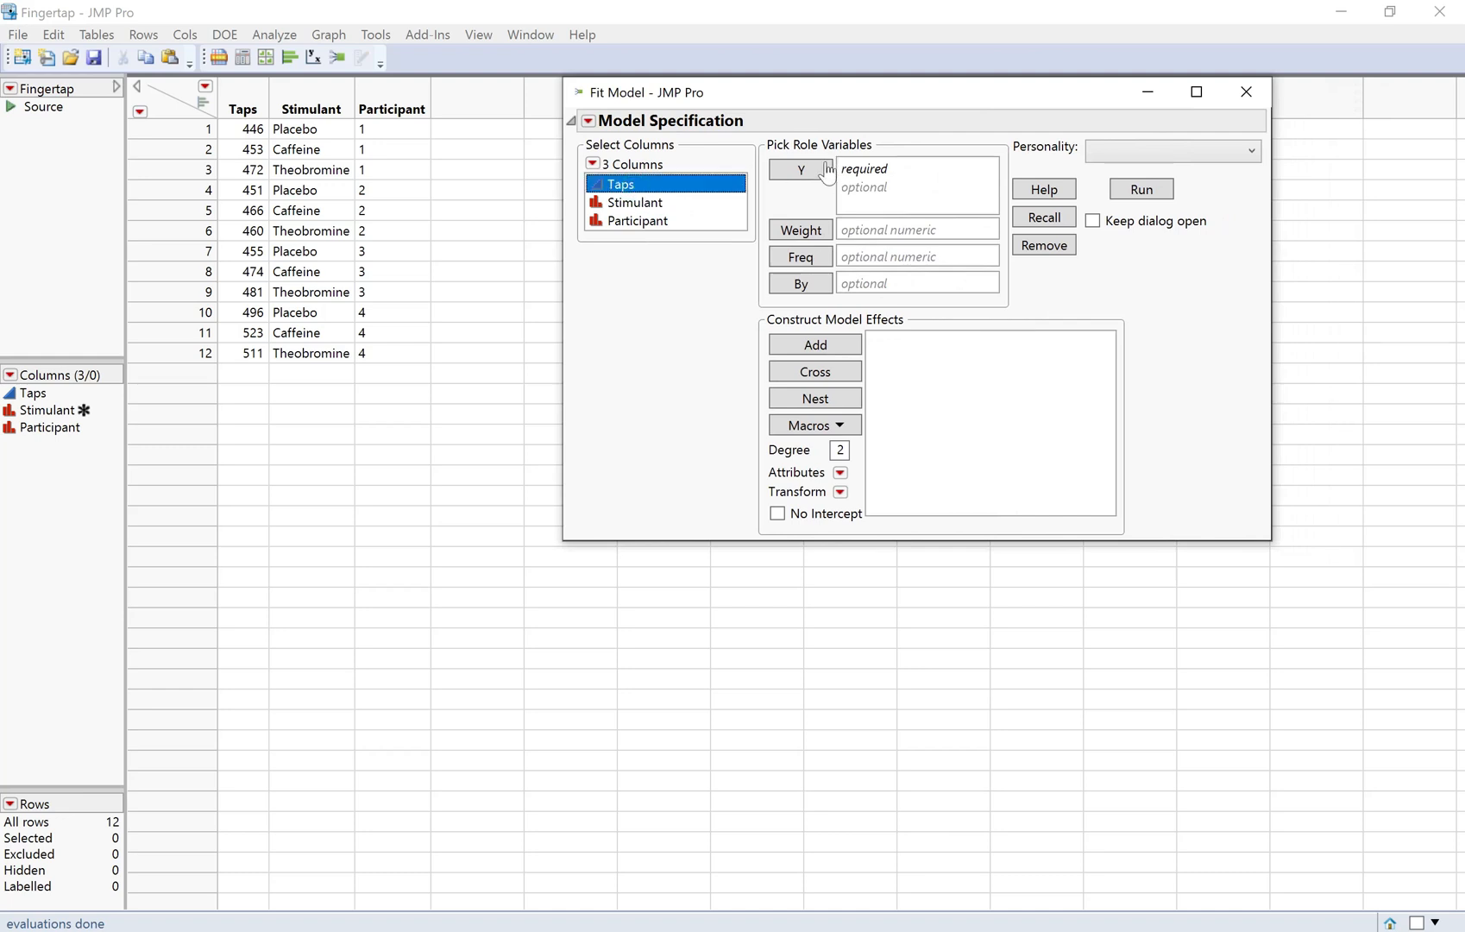
pyautogui.click(799, 170)
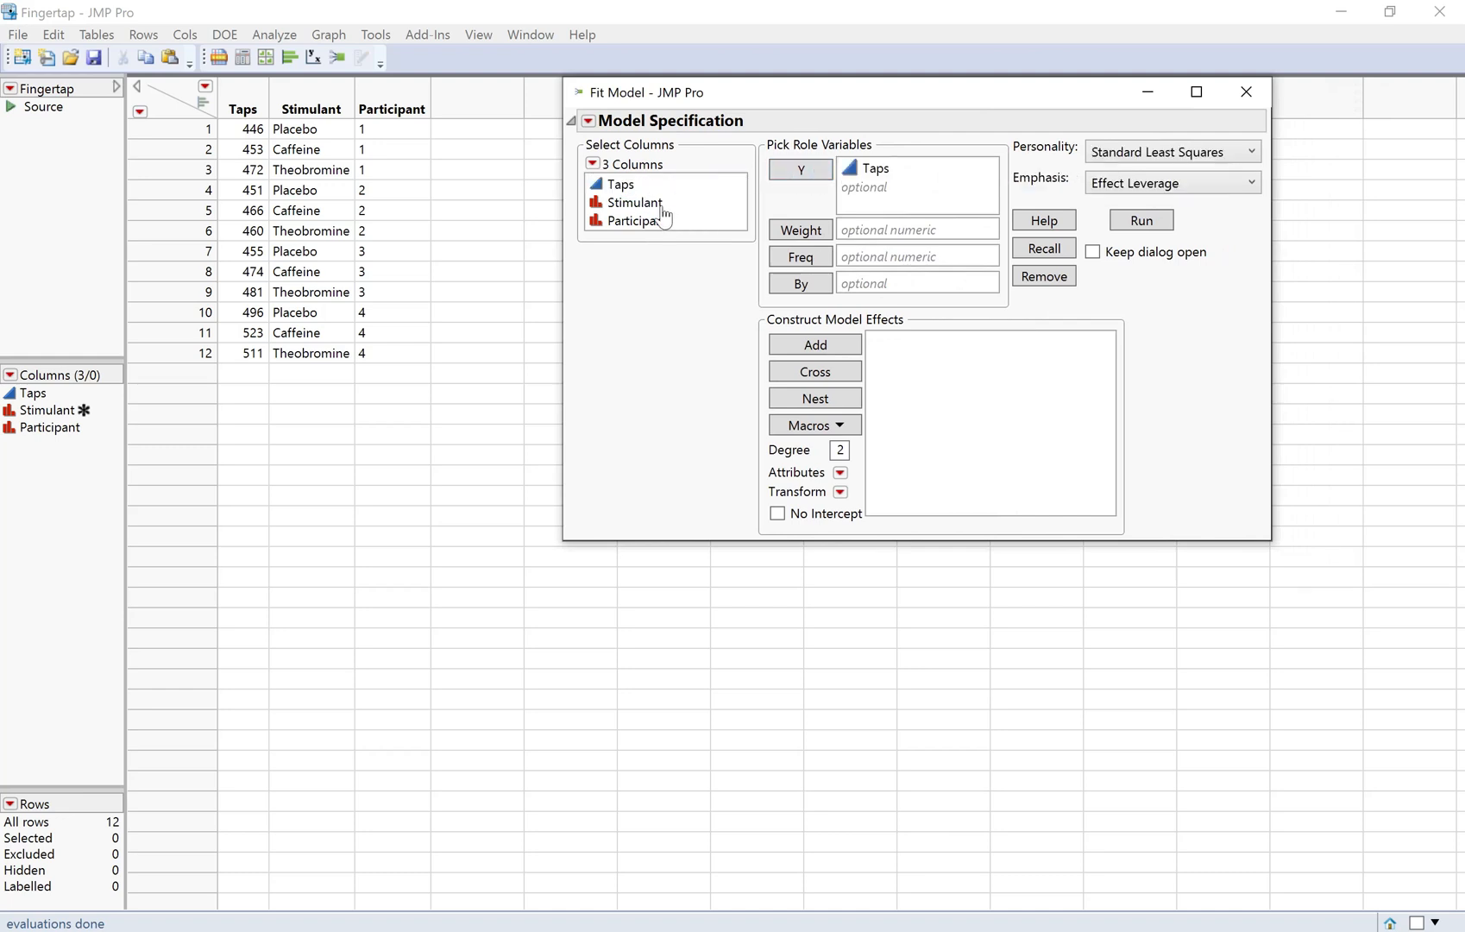
pyautogui.moveTo(652, 204); pyautogui.dragTo(658, 224)
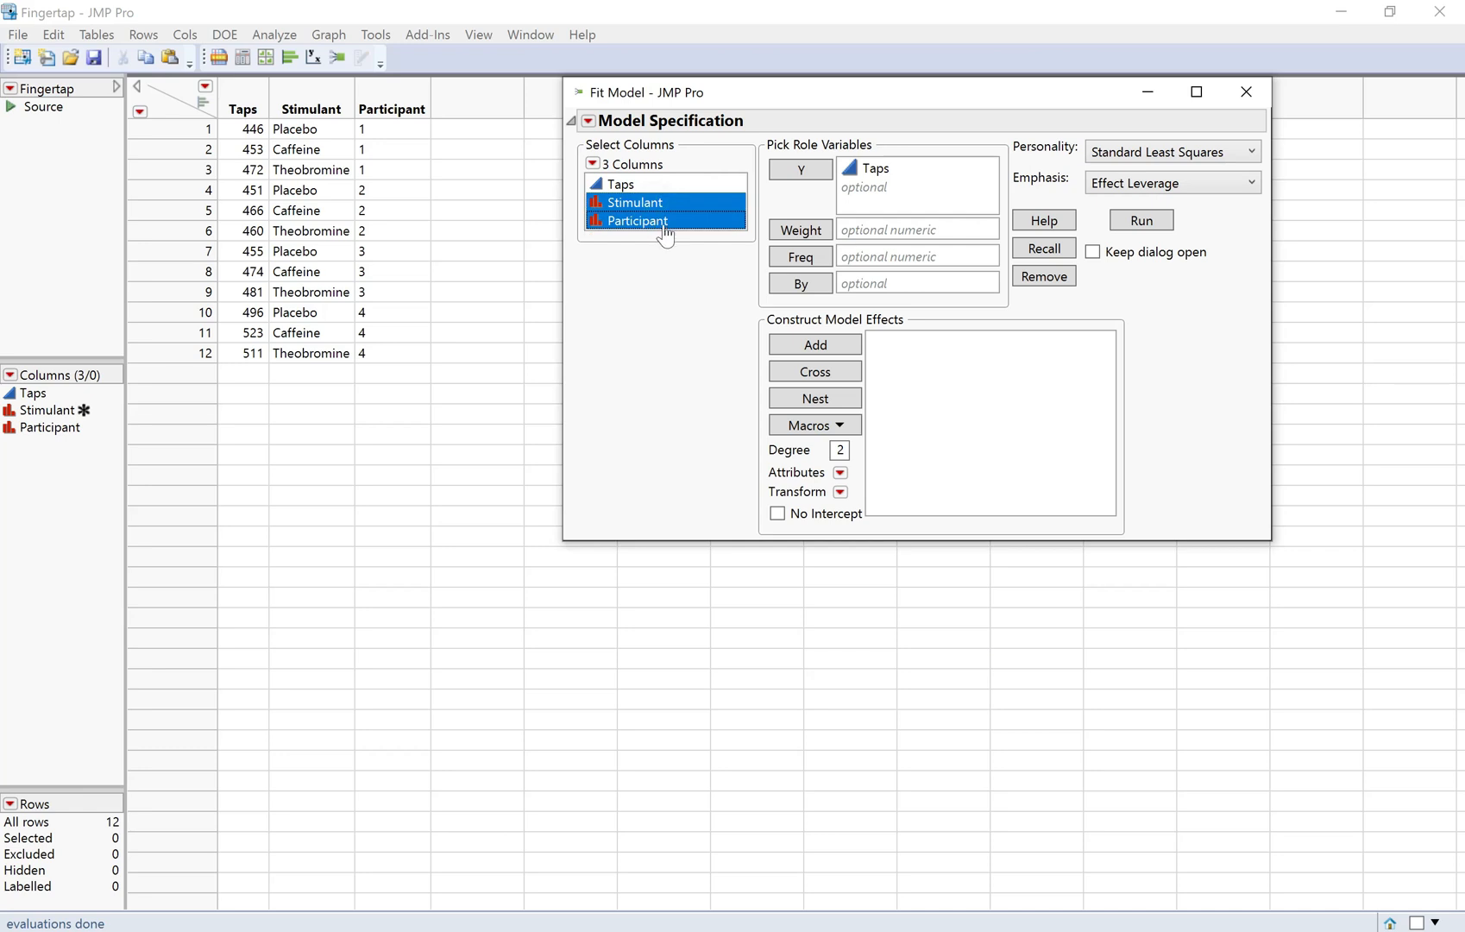
pyautogui.click(800, 346)
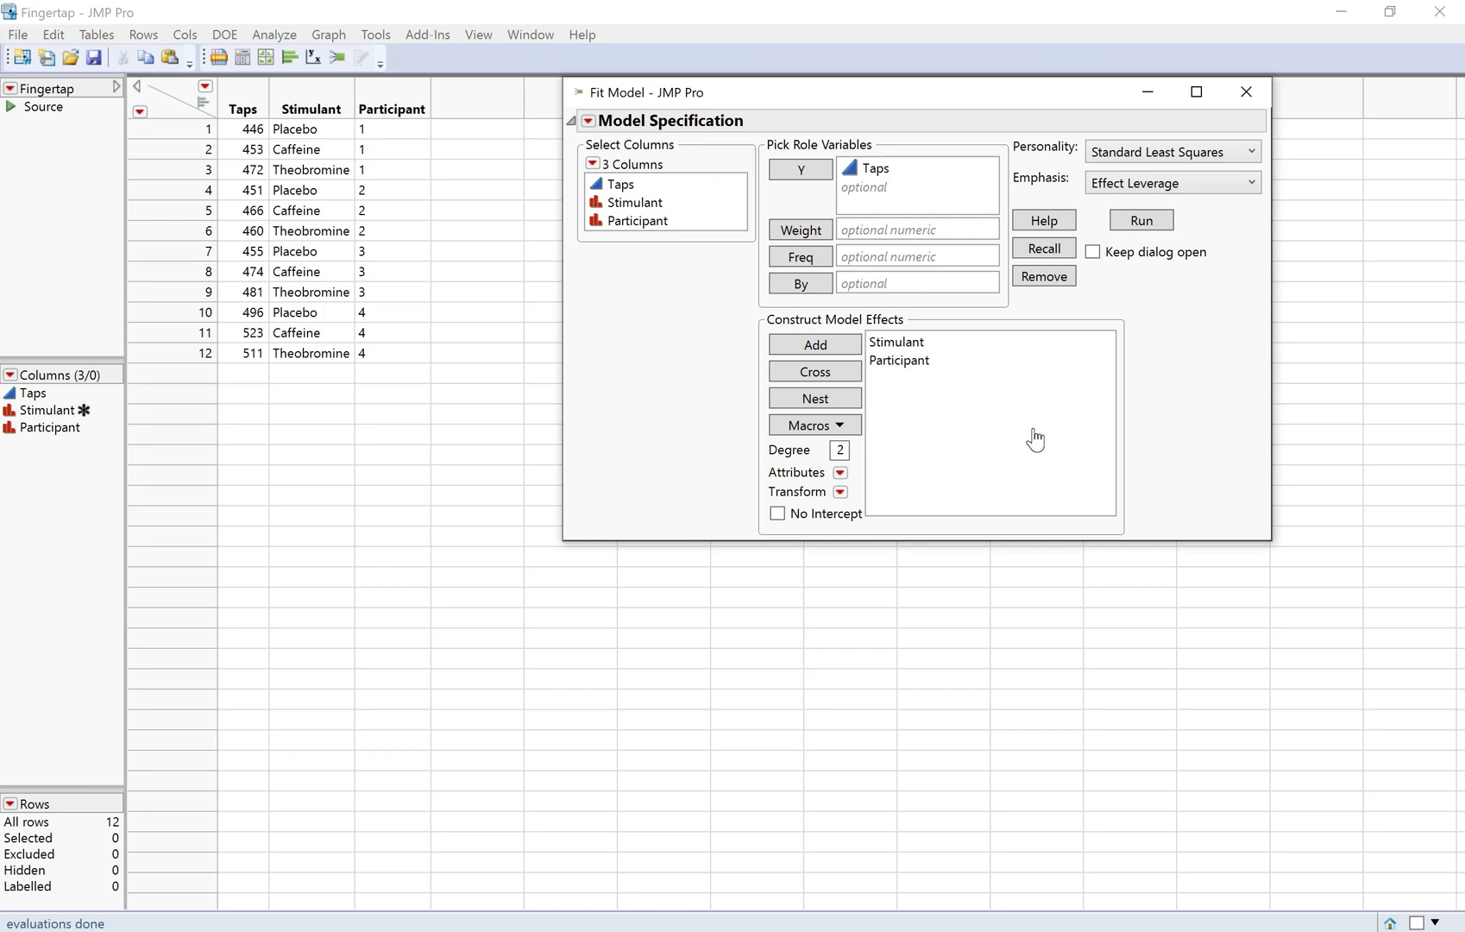
# Run the fit, expand Parameter Estimates, and return to the handout in Drawboard PDF
pyautogui.click(1144, 221)
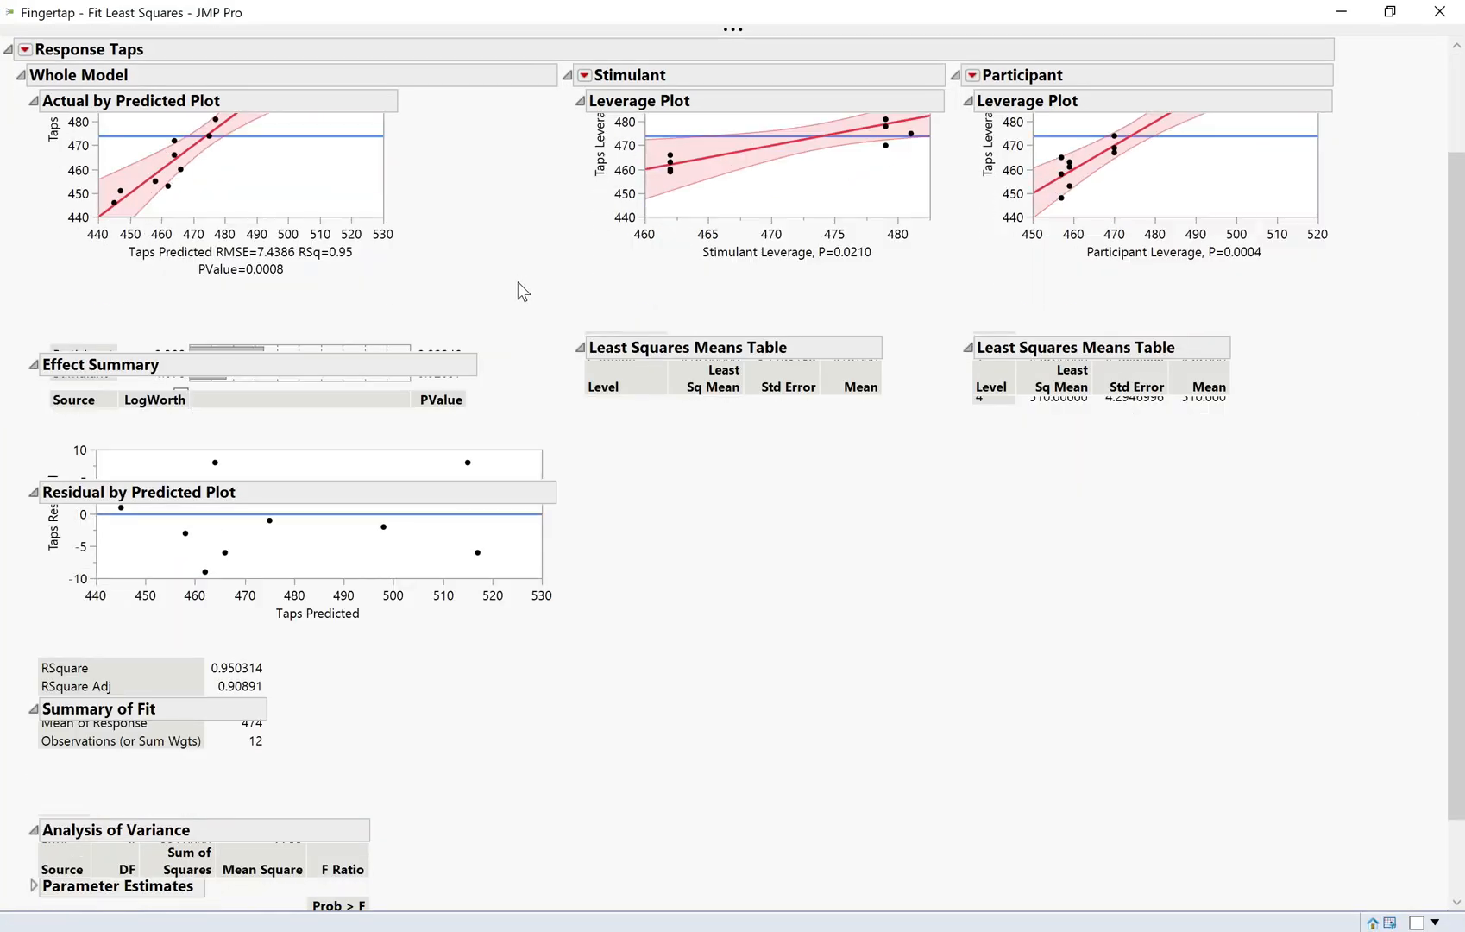
pyautogui.scroll(-1, 517, 283)
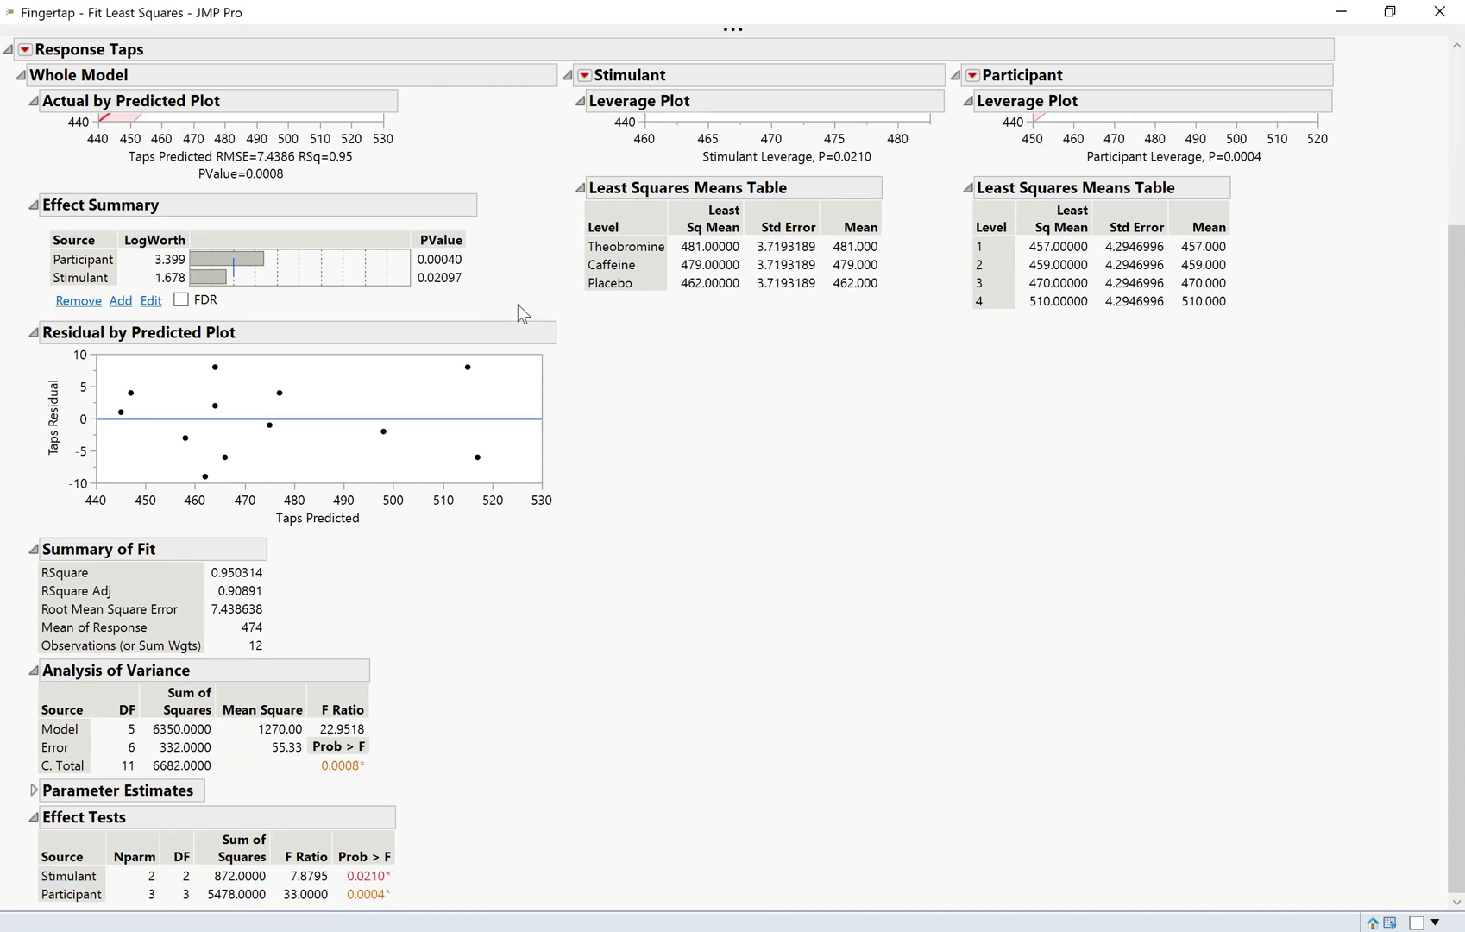
pyautogui.click(35, 791)
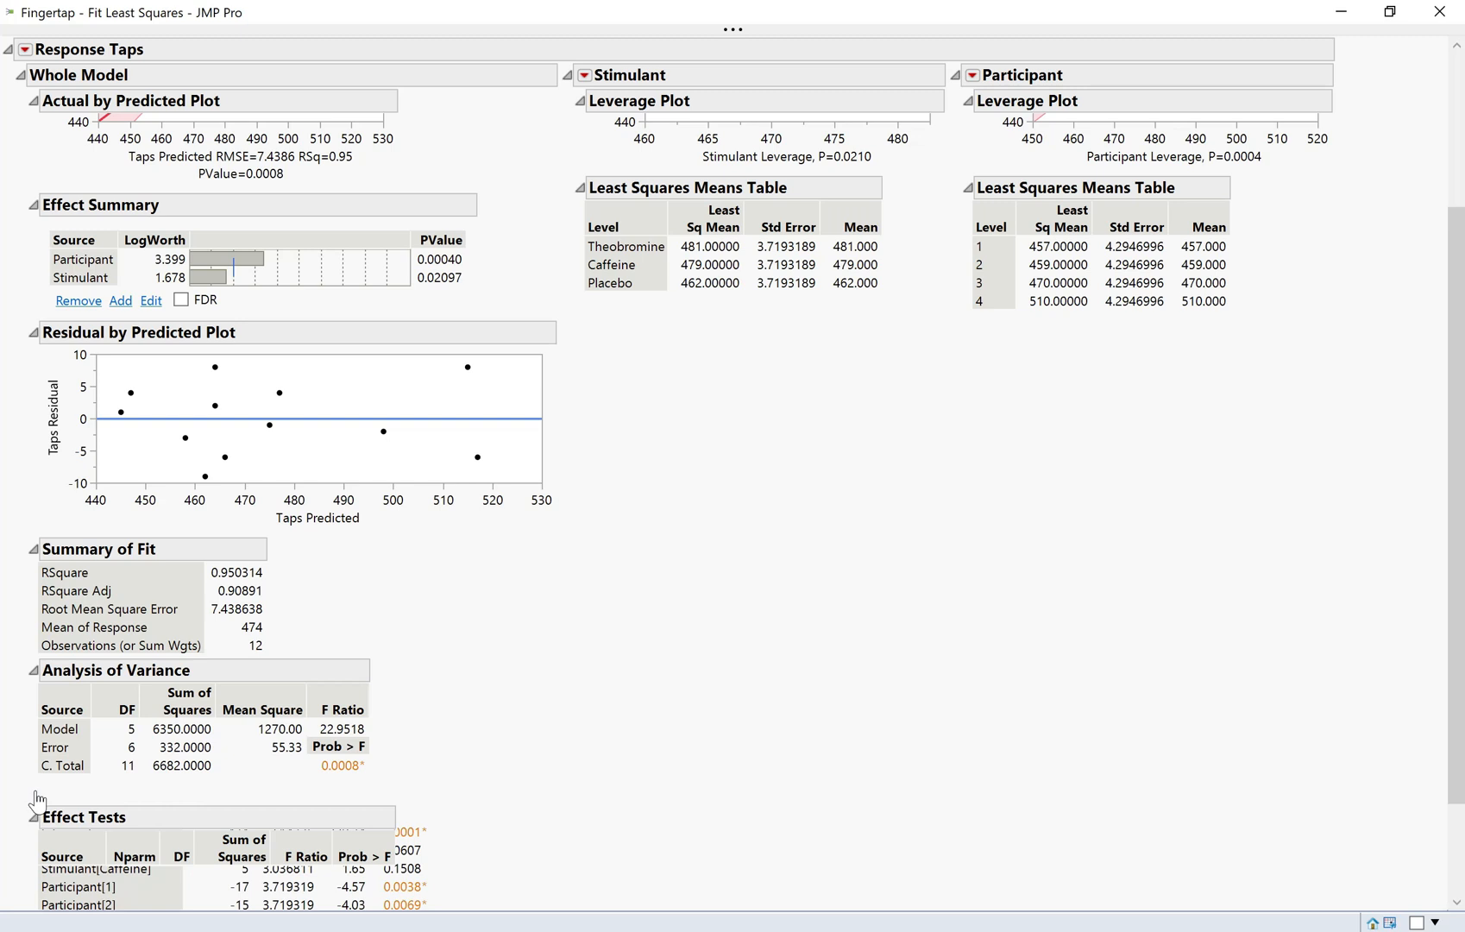
pyautogui.scroll(-3, 590, 612)
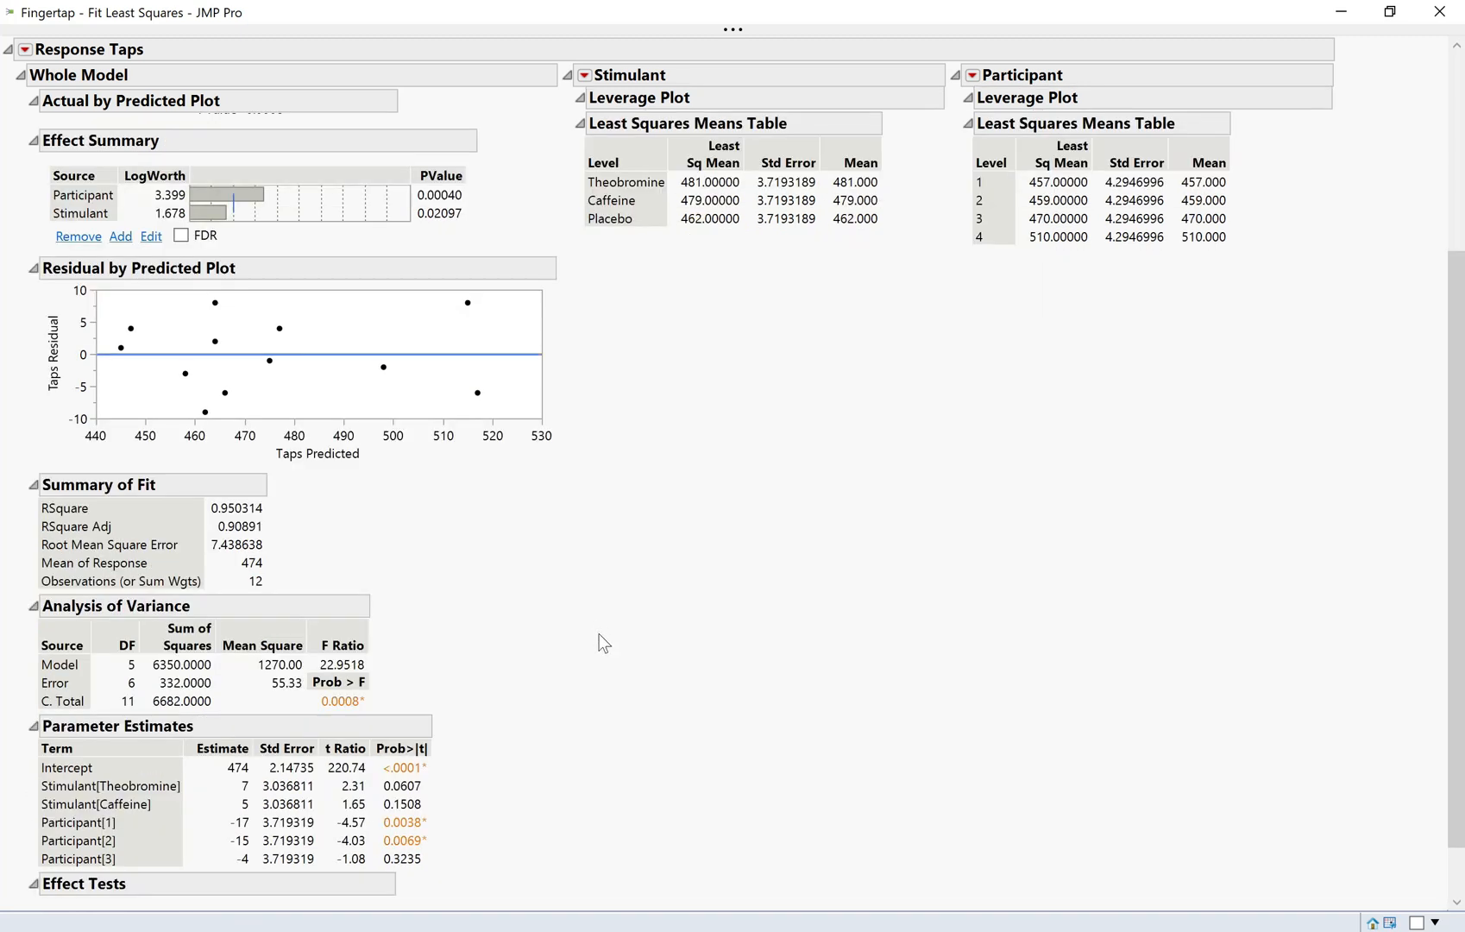
pyautogui.hotkey('alt', 'Tab')
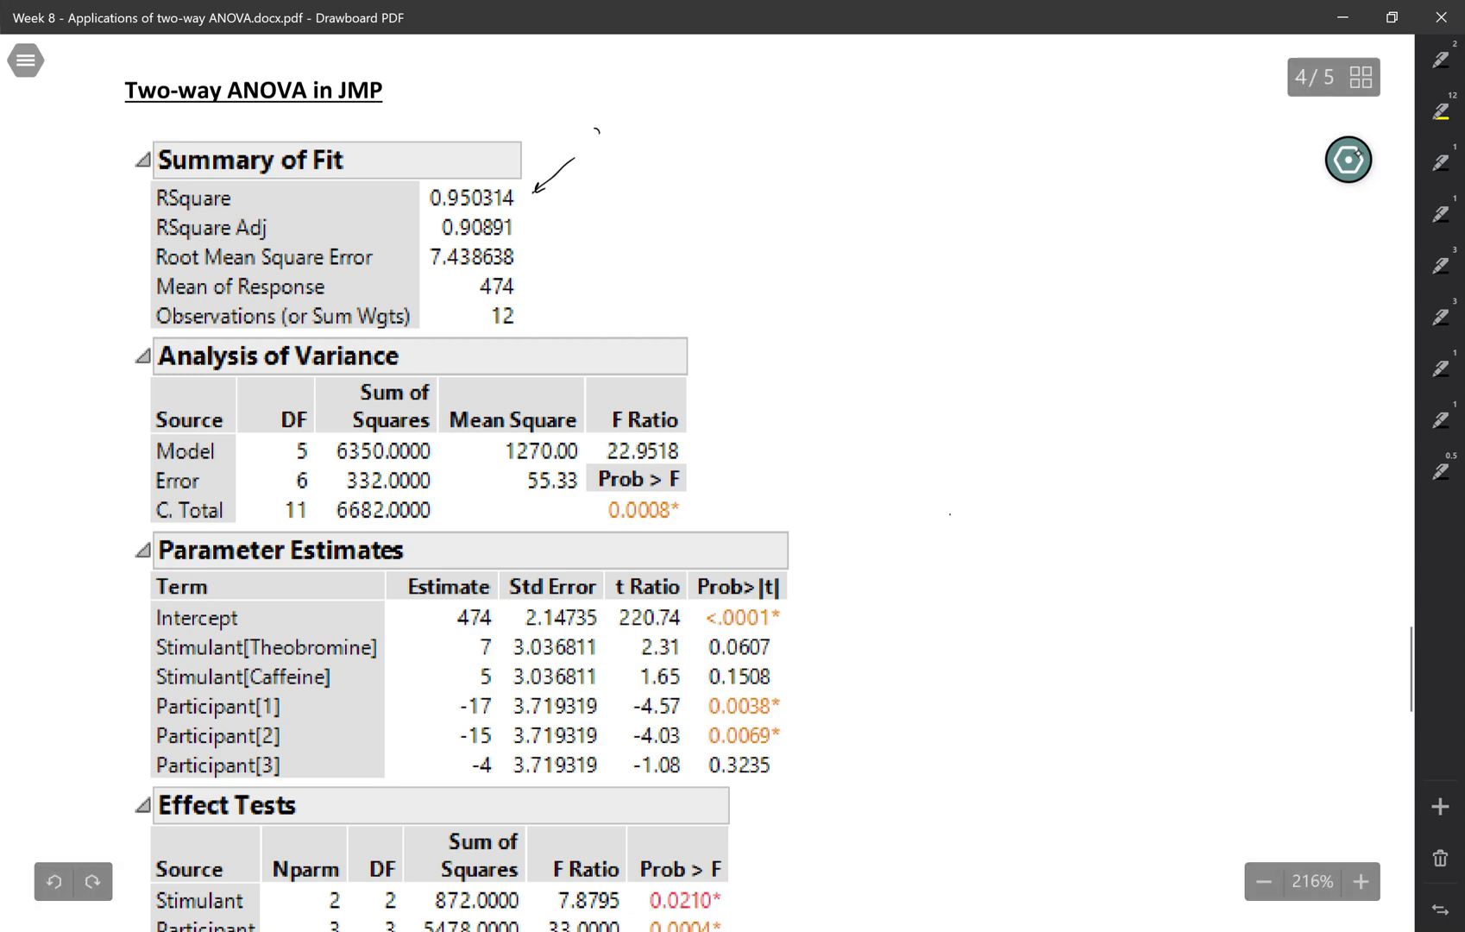
# Write '95% of the variation in tapping rates' beside the RSquare arrow
pyautogui.moveTo(598, 131)
pyautogui.mouseDown()
pyautogui.moveTo(593, 154)
pyautogui.moveTo(634, 152)
pyautogui.mouseUp()
pyautogui.moveTo(649, 140); pyautogui.dragTo(692, 144)
pyautogui.moveTo(692, 136); pyautogui.dragTo(735, 144)
pyautogui.moveTo(741, 129); pyautogui.dragTo(819, 138)
pyautogui.moveTo(822, 126); pyautogui.dragTo(851, 135)
pyautogui.moveTo(861, 133); pyautogui.dragTo(873, 135)
pyautogui.moveTo(882, 129); pyautogui.dragTo(886, 134)
pyautogui.moveTo(889, 123); pyautogui.dragTo(923, 133)
pyautogui.moveTo(931, 128)
pyautogui.mouseDown()
pyautogui.moveTo(1063, 132)
pyautogui.moveTo(1083, 151)
pyautogui.moveTo(1137, 135)
pyautogui.moveTo(1149, 154)
pyautogui.moveTo(1193, 124)
pyautogui.moveTo(1211, 131)
pyautogui.mouseUp()
pyautogui.moveTo(1220, 115)
pyautogui.mouseDown()
pyautogui.moveTo(1224, 133)
pyautogui.moveTo(1246, 133)
pyautogui.mouseUp()
pyautogui.moveTo(1252, 117); pyautogui.dragTo(1259, 136)
# Continue the note: 'is explained by the model using stimulant and participant'
pyautogui.moveTo(599, 172); pyautogui.dragTo(602, 185)
pyautogui.moveTo(616, 174)
pyautogui.mouseDown()
pyautogui.moveTo(622, 190)
pyautogui.moveTo(687, 188)
pyautogui.mouseUp()
pyautogui.moveTo(697, 176); pyautogui.dragTo(705, 193)
pyautogui.moveTo(709, 172)
pyautogui.mouseDown()
pyautogui.moveTo(716, 190)
pyautogui.moveTo(838, 181)
pyautogui.moveTo(858, 197)
pyautogui.moveTo(1014, 179)
pyautogui.mouseUp()
pyautogui.moveTo(1026, 167); pyautogui.dragTo(1127, 180)
pyautogui.moveTo(1129, 169)
pyautogui.mouseDown()
pyautogui.moveTo(1190, 181)
pyautogui.moveTo(1197, 204)
pyautogui.mouseUp()
pyautogui.moveTo(622, 210)
pyautogui.mouseDown()
pyautogui.moveTo(618, 230)
pyautogui.moveTo(684, 227)
pyautogui.mouseUp()
pyautogui.moveTo(690, 217); pyautogui.dragTo(717, 229)
pyautogui.moveTo(723, 218); pyautogui.dragTo(837, 229)
pyautogui.moveTo(853, 208)
pyautogui.mouseDown()
pyautogui.moveTo(848, 229)
pyautogui.moveTo(898, 245)
pyautogui.moveTo(906, 224)
pyautogui.mouseUp()
pyautogui.moveTo(913, 218); pyautogui.dragTo(995, 224)
pyautogui.moveTo(1005, 211)
pyautogui.mouseDown()
pyautogui.moveTo(1006, 235)
pyautogui.moveTo(1016, 224)
pyautogui.mouseUp()
pyautogui.moveTo(1025, 213); pyautogui.dragTo(1066, 222)
pyautogui.moveTo(1057, 209); pyautogui.dragTo(1078, 208)
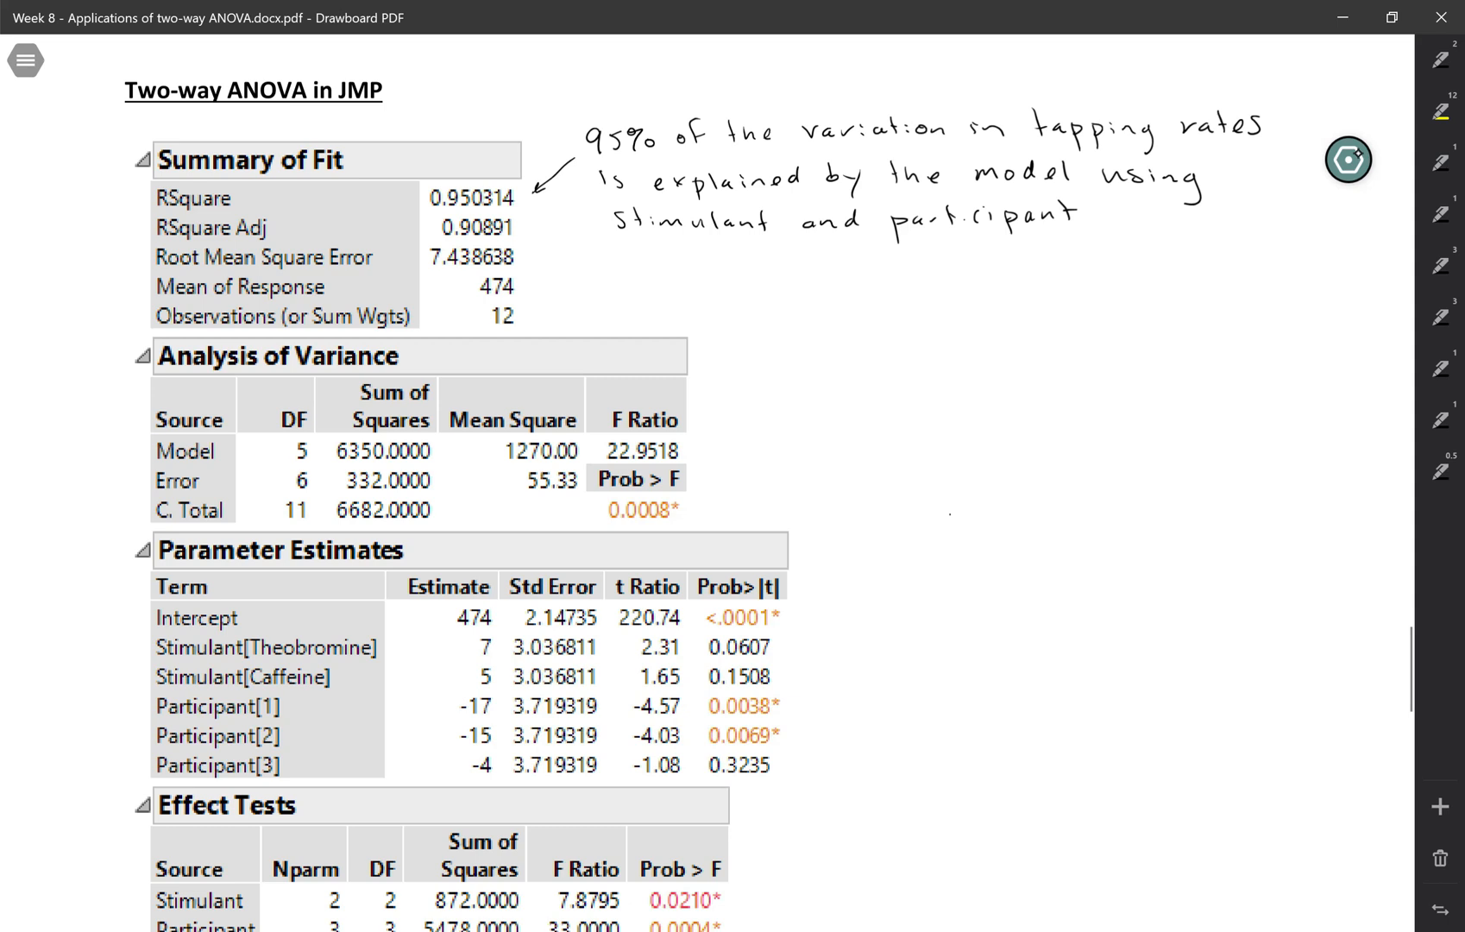
# Circle the Sum of Squares values and write the check 6350/6682 = 0.95
pyautogui.moveTo(394, 421)
pyautogui.mouseDown()
pyautogui.moveTo(343, 462)
pyautogui.moveTo(385, 529)
pyautogui.moveTo(441, 481)
pyautogui.moveTo(425, 430)
pyautogui.mouseUp()
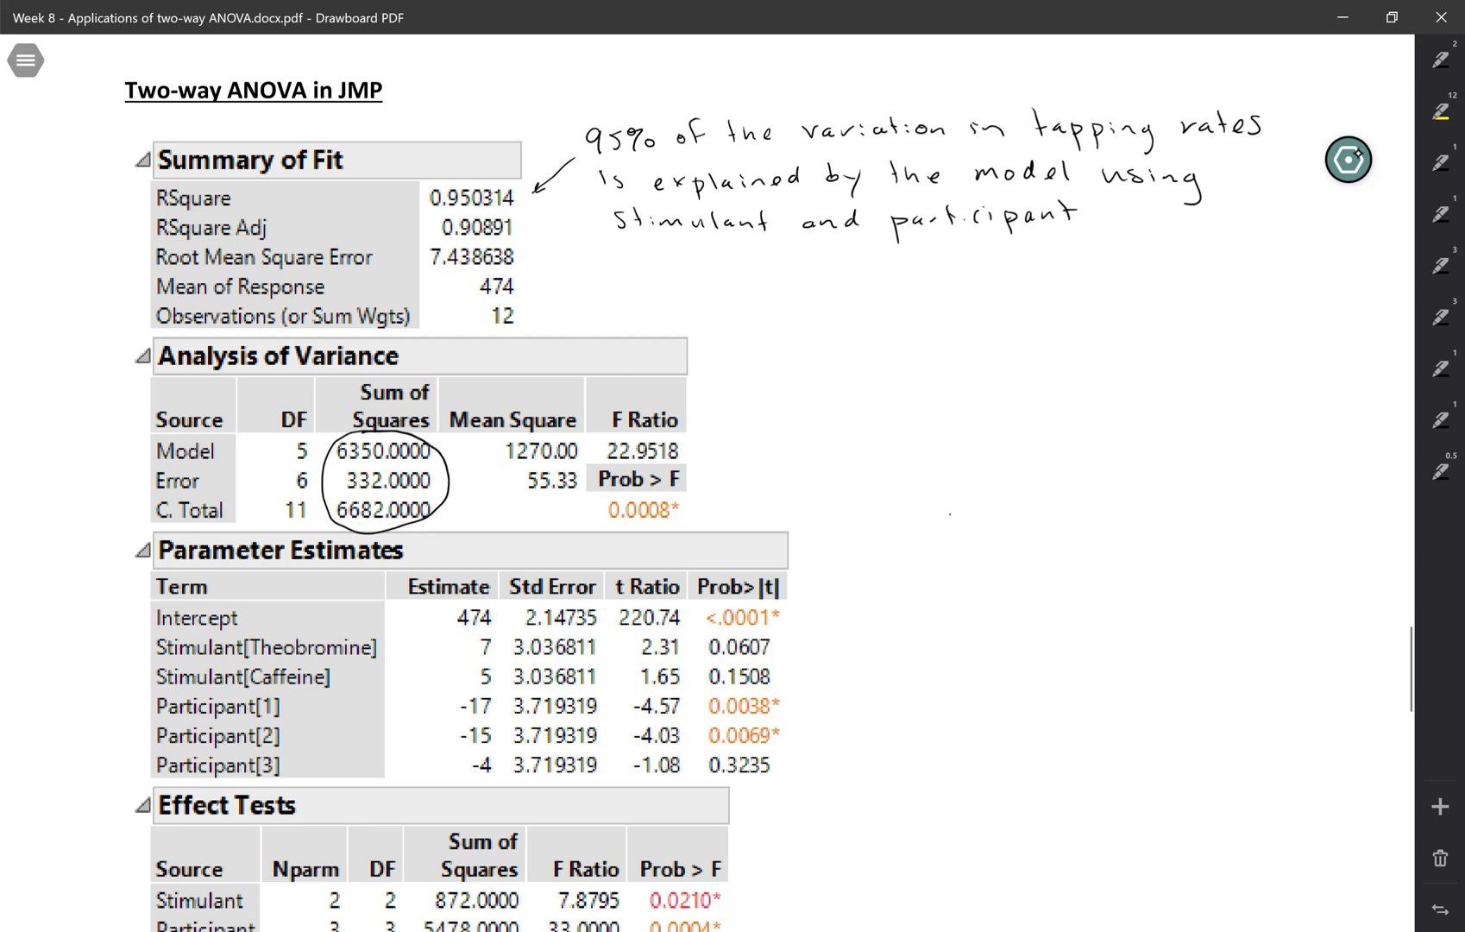
pyautogui.moveTo(623, 271)
pyautogui.mouseDown()
pyautogui.moveTo(629, 286)
pyautogui.moveTo(696, 279)
pyautogui.mouseUp()
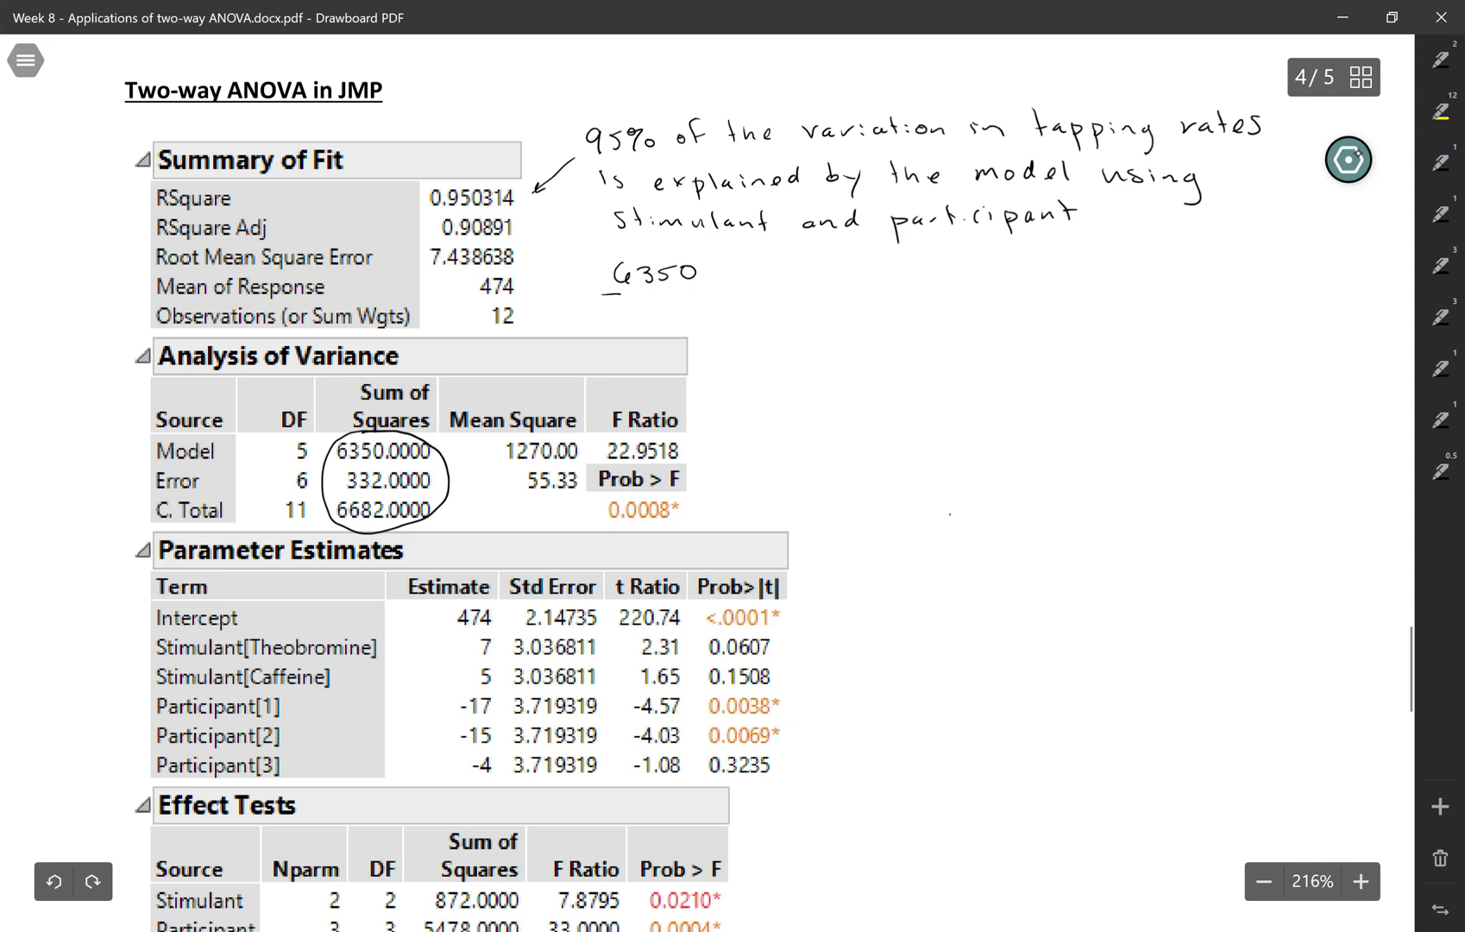
pyautogui.moveTo(601, 294); pyautogui.dragTo(705, 288)
pyautogui.moveTo(613, 299)
pyautogui.mouseDown()
pyautogui.moveTo(625, 324)
pyautogui.moveTo(671, 323)
pyautogui.mouseUp()
pyautogui.moveTo(682, 305)
pyautogui.mouseDown()
pyautogui.moveTo(693, 318)
pyautogui.moveTo(744, 296)
pyautogui.mouseUp()
pyautogui.moveTo(728, 302)
pyautogui.mouseDown()
pyautogui.moveTo(819, 309)
pyautogui.moveTo(856, 282)
pyautogui.mouseUp()
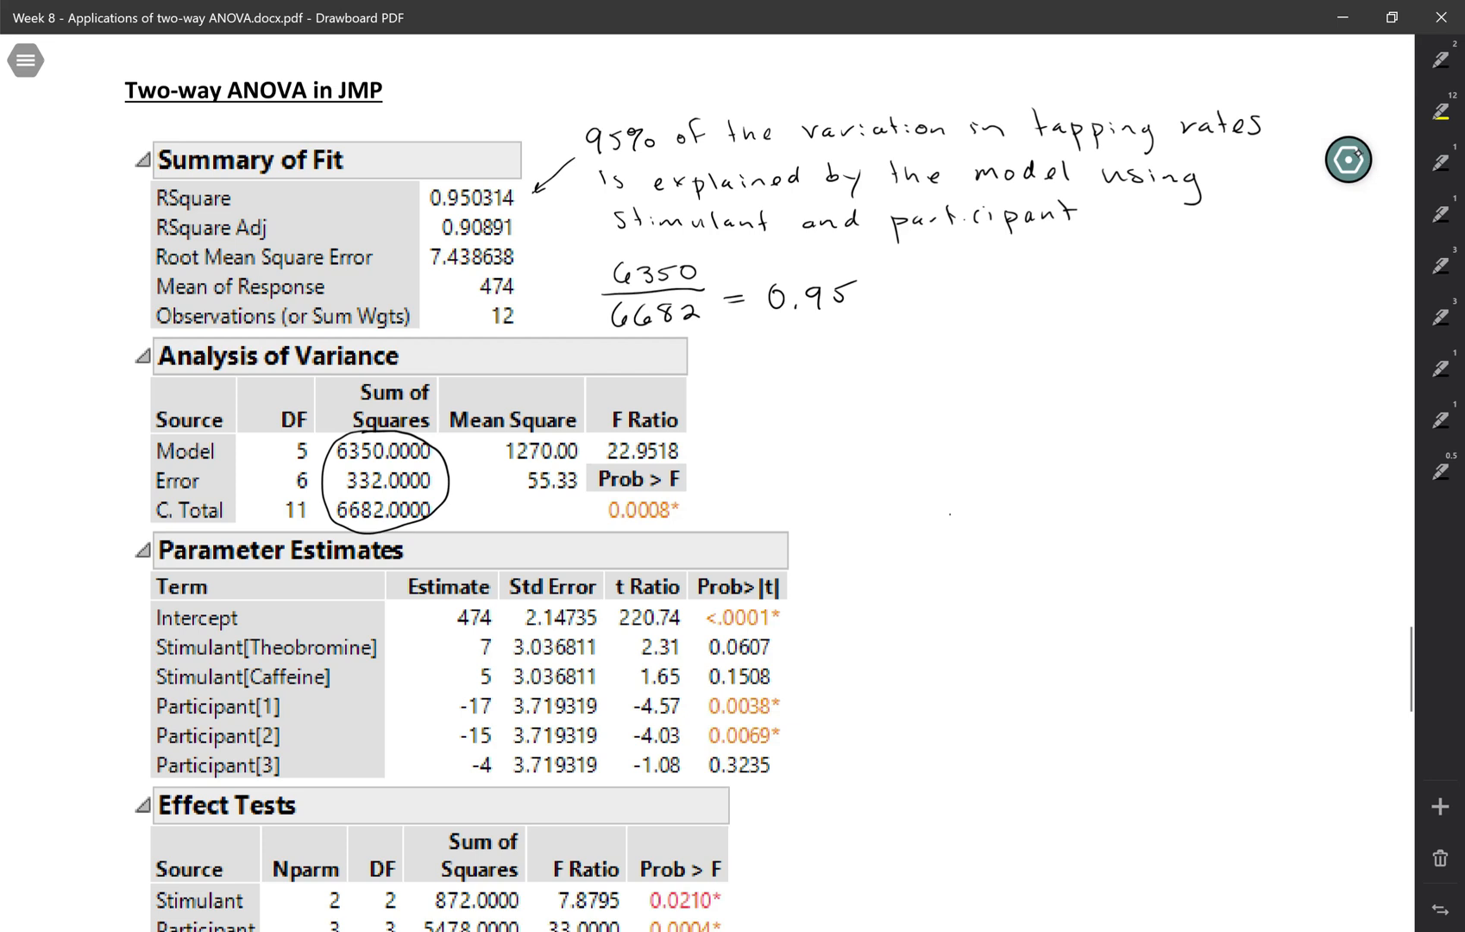
# Brace the ANOVA table and write 'Describes the overall model' beside it
pyautogui.moveTo(723, 437); pyautogui.dragTo(732, 462)
pyautogui.moveTo(732, 463); pyautogui.dragTo(728, 501)
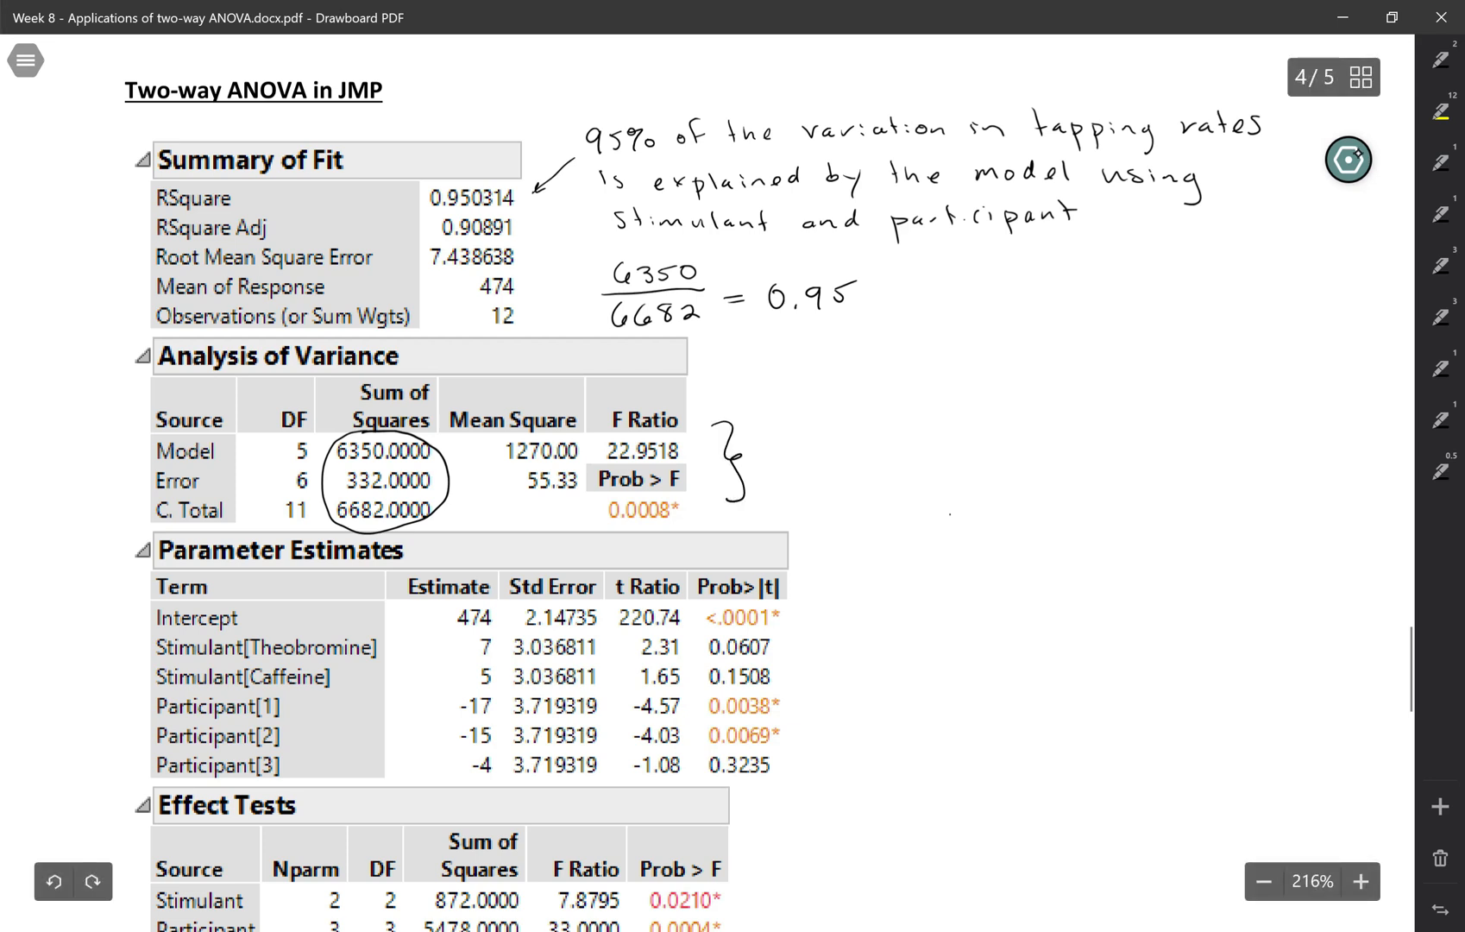
pyautogui.moveTo(771, 431); pyautogui.dragTo(783, 449)
pyautogui.moveTo(790, 437); pyautogui.dragTo(816, 449)
pyautogui.moveTo(824, 436); pyautogui.dragTo(873, 444)
pyautogui.moveTo(872, 438); pyautogui.dragTo(896, 448)
pyautogui.moveTo(903, 434)
pyautogui.mouseDown()
pyautogui.moveTo(910, 447)
pyautogui.moveTo(1016, 439)
pyautogui.mouseUp()
pyautogui.moveTo(1021, 430); pyautogui.dragTo(1051, 439)
pyautogui.moveTo(1054, 431); pyautogui.dragTo(1105, 434)
pyautogui.moveTo(1134, 426); pyautogui.dragTo(1173, 433)
pyautogui.moveTo(1190, 425)
pyautogui.mouseDown()
pyautogui.moveTo(1180, 433)
pyautogui.moveTo(1223, 434)
pyautogui.mouseUp()
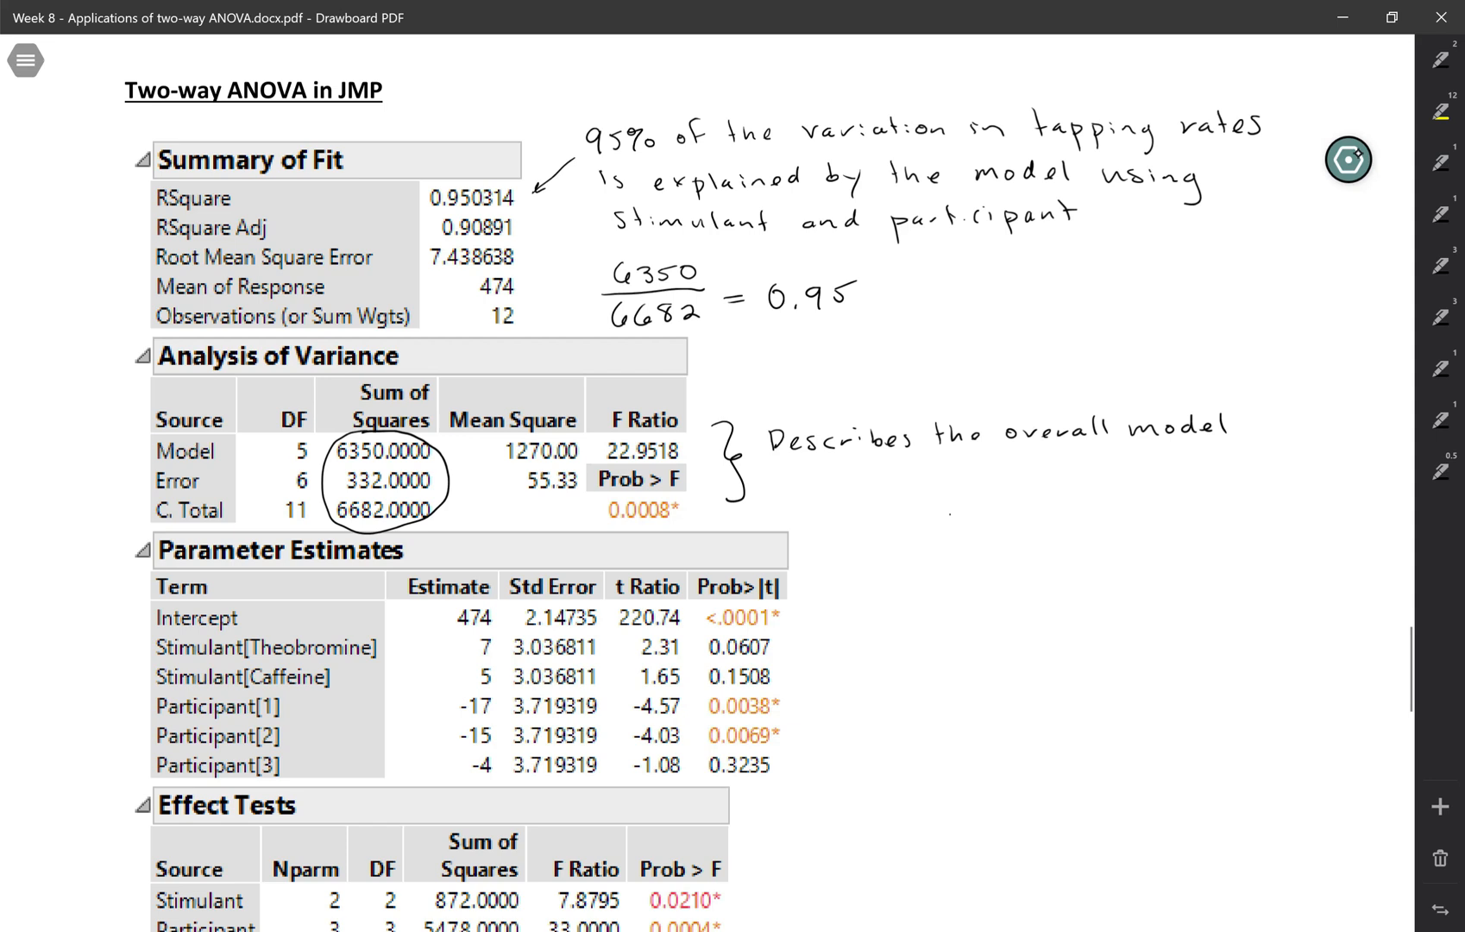
# Add 'Ho: No treatment or block effects' below the note
pyautogui.moveTo(775, 468); pyautogui.dragTo(776, 492)
pyautogui.moveTo(778, 480); pyautogui.dragTo(792, 481)
pyautogui.moveTo(792, 467)
pyautogui.mouseDown()
pyautogui.moveTo(793, 492)
pyautogui.moveTo(808, 491)
pyautogui.mouseUp()
pyautogui.click(814, 481)
pyautogui.click(814, 489)
pyautogui.moveTo(845, 470)
pyautogui.mouseDown()
pyautogui.moveTo(868, 492)
pyautogui.moveTo(1158, 474)
pyautogui.mouseUp()
pyautogui.moveTo(1170, 453)
pyautogui.mouseDown()
pyautogui.moveTo(1169, 476)
pyautogui.moveTo(1186, 473)
pyautogui.mouseUp()
pyautogui.moveTo(1200, 465)
pyautogui.mouseDown()
pyautogui.moveTo(1193, 476)
pyautogui.moveTo(1266, 476)
pyautogui.mouseUp()
pyautogui.moveTo(1285, 449)
pyautogui.mouseDown()
pyautogui.moveTo(1279, 473)
pyautogui.moveTo(1289, 464)
pyautogui.mouseUp()
pyautogui.moveTo(1295, 461); pyautogui.dragTo(1319, 472)
pyautogui.moveTo(1327, 450)
pyautogui.mouseDown()
pyautogui.moveTo(1327, 469)
pyautogui.moveTo(1334, 458)
pyautogui.mouseUp()
pyautogui.moveTo(1353, 458); pyautogui.dragTo(1345, 474)
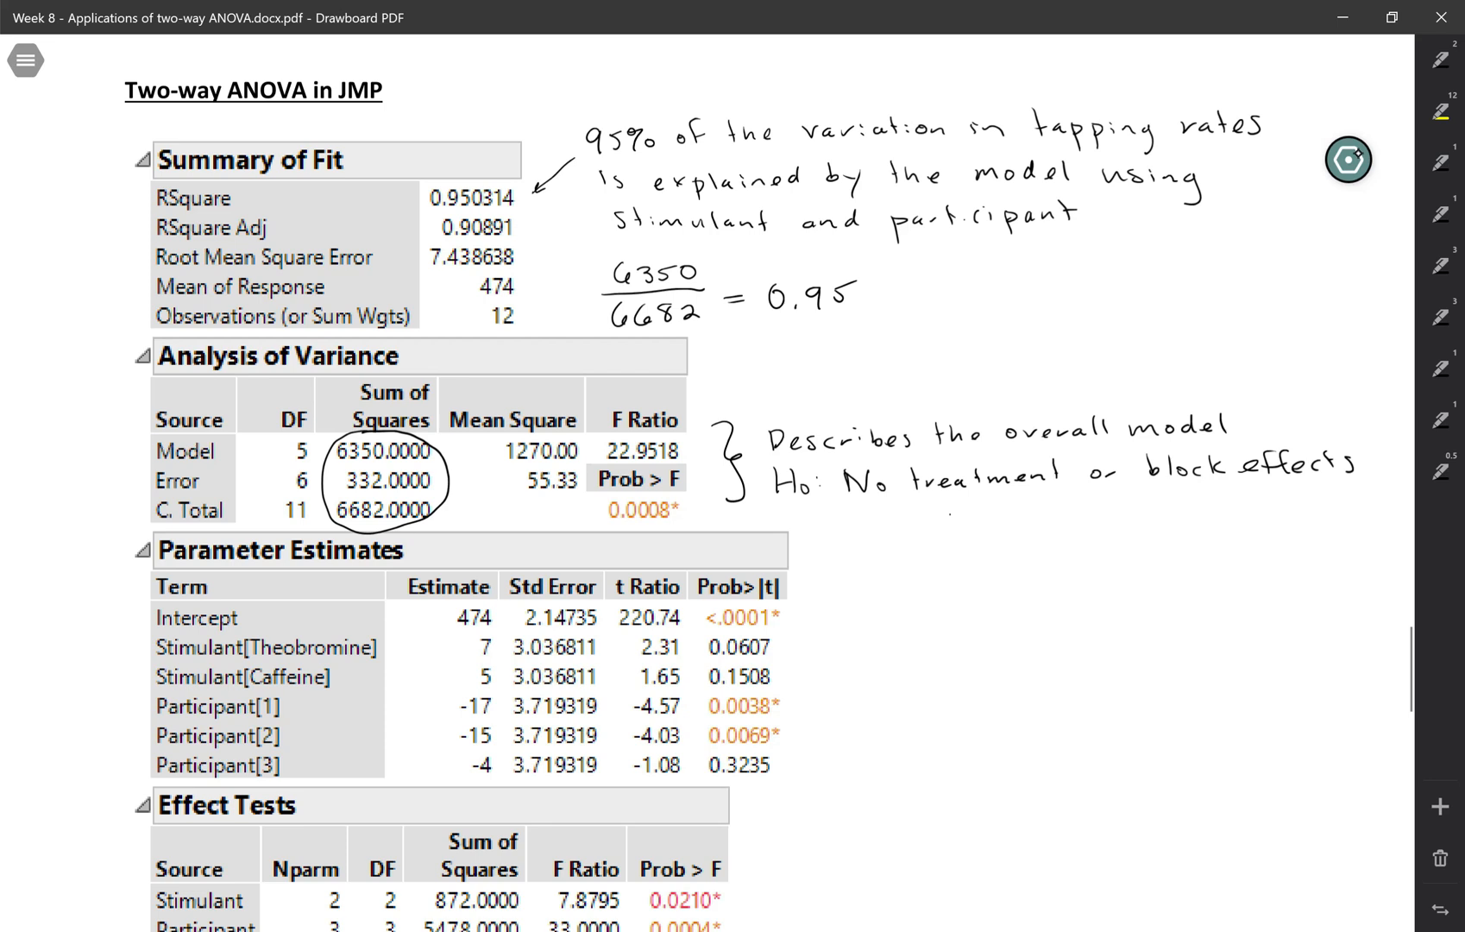
# Circle the estimates 7 to -4, label them Effects, and note 'Effects sum to 0'
pyautogui.moveTo(492, 627)
pyautogui.mouseDown()
pyautogui.moveTo(502, 641)
pyautogui.moveTo(511, 586)
pyautogui.moveTo(543, 547)
pyautogui.mouseUp()
pyautogui.moveTo(529, 558); pyautogui.dragTo(562, 563)
pyautogui.moveTo(551, 555); pyautogui.dragTo(579, 568)
pyautogui.moveTo(581, 559); pyautogui.dragTo(607, 569)
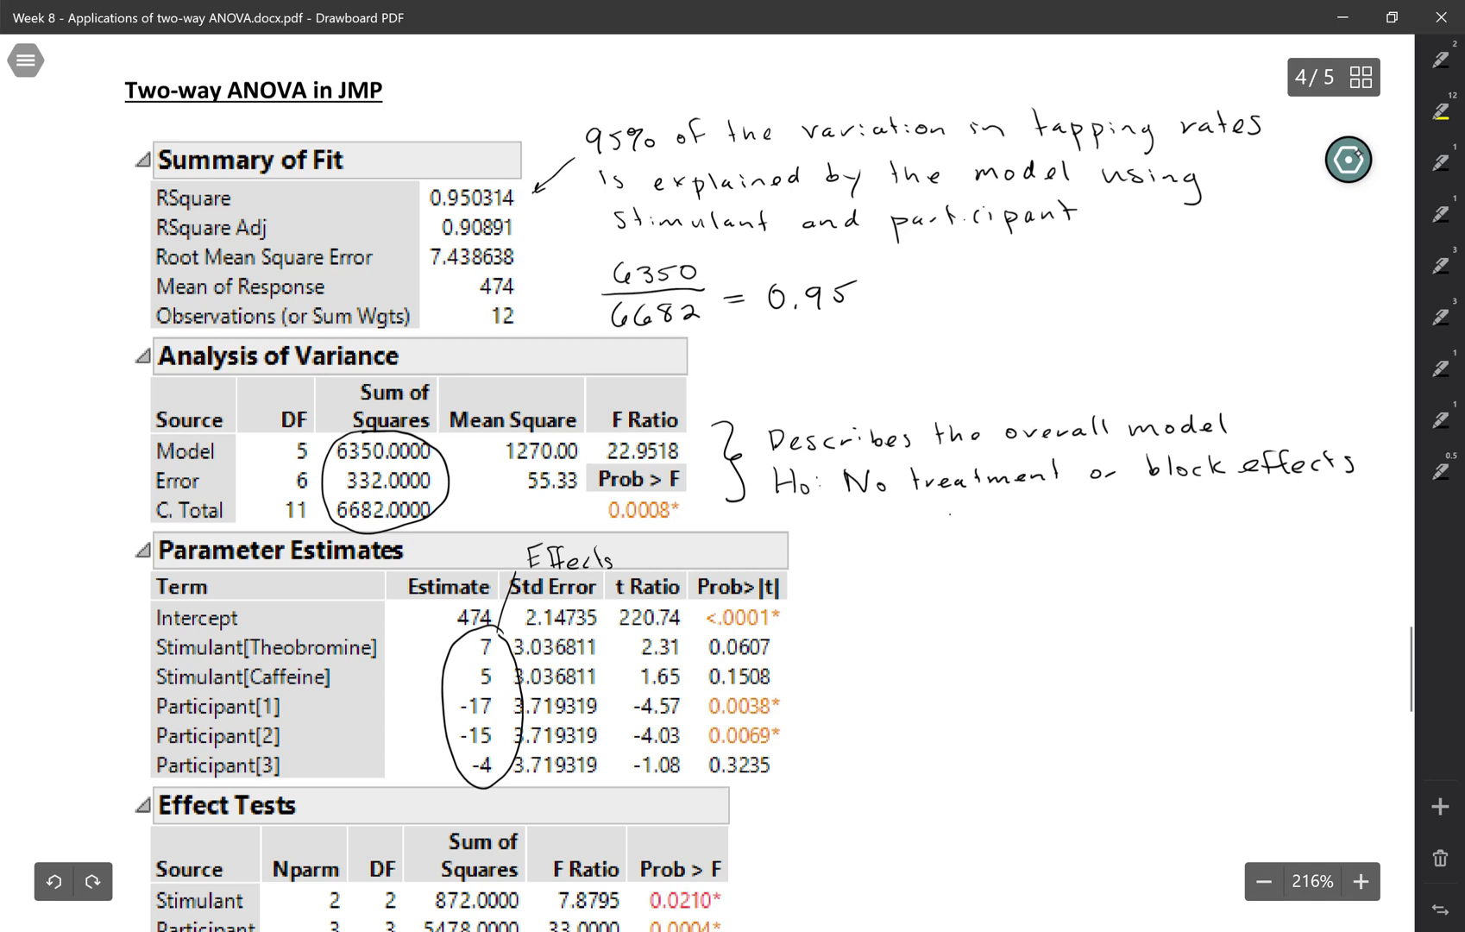
pyautogui.moveTo(831, 573); pyautogui.dragTo(831, 595)
pyautogui.moveTo(829, 572); pyautogui.dragTo(842, 572)
pyautogui.moveTo(831, 583); pyautogui.dragTo(891, 593)
pyautogui.moveTo(904, 583); pyautogui.dragTo(912, 591)
pyautogui.moveTo(927, 579)
pyautogui.mouseDown()
pyautogui.moveTo(922, 593)
pyautogui.moveTo(969, 577)
pyautogui.moveTo(1023, 585)
pyautogui.mouseUp()
pyautogui.moveTo(1042, 561)
pyautogui.mouseDown()
pyautogui.moveTo(1045, 582)
pyautogui.moveTo(1105, 579)
pyautogui.mouseUp()
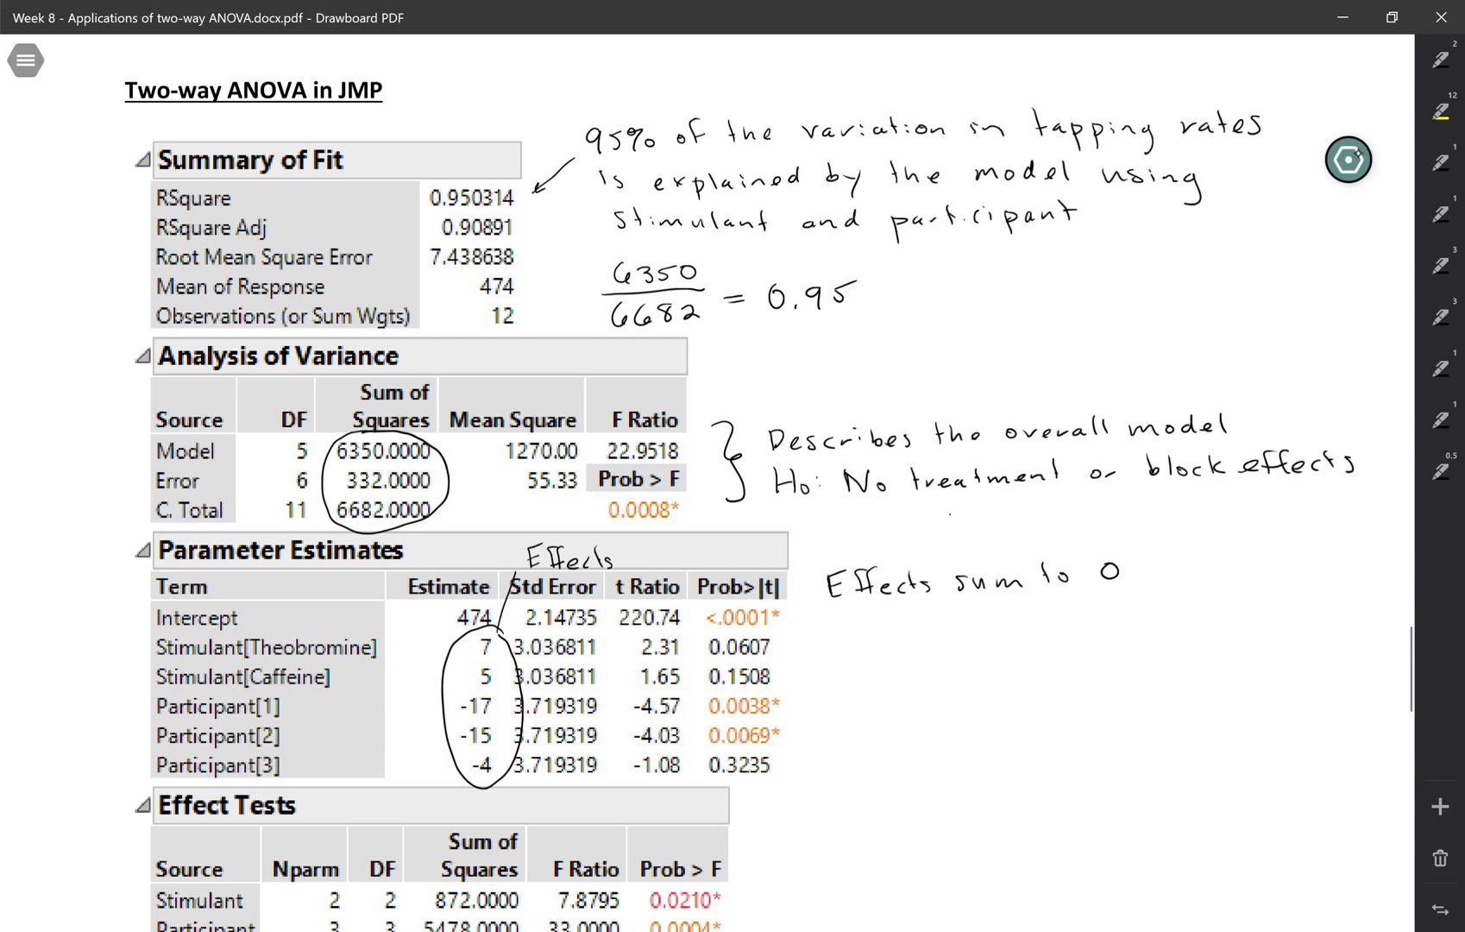
# Write the worked sum 7+5=12 → -12 for placebo
pyautogui.moveTo(826, 621)
pyautogui.mouseDown()
pyautogui.moveTo(842, 637)
pyautogui.moveTo(1099, 618)
pyautogui.moveTo(1087, 625)
pyautogui.mouseUp()
pyautogui.moveTo(1124, 618); pyautogui.dragTo(1209, 628)
pyautogui.moveTo(1205, 613)
pyautogui.mouseDown()
pyautogui.moveTo(1213, 629)
pyautogui.moveTo(1273, 639)
pyautogui.moveTo(1291, 611)
pyautogui.moveTo(1334, 626)
pyautogui.mouseUp()
pyautogui.moveTo(1330, 621); pyautogui.dragTo(1336, 628)
pyautogui.moveTo(1344, 603); pyautogui.dragTo(1353, 625)
pyautogui.moveTo(1364, 617); pyautogui.dragTo(1369, 624)
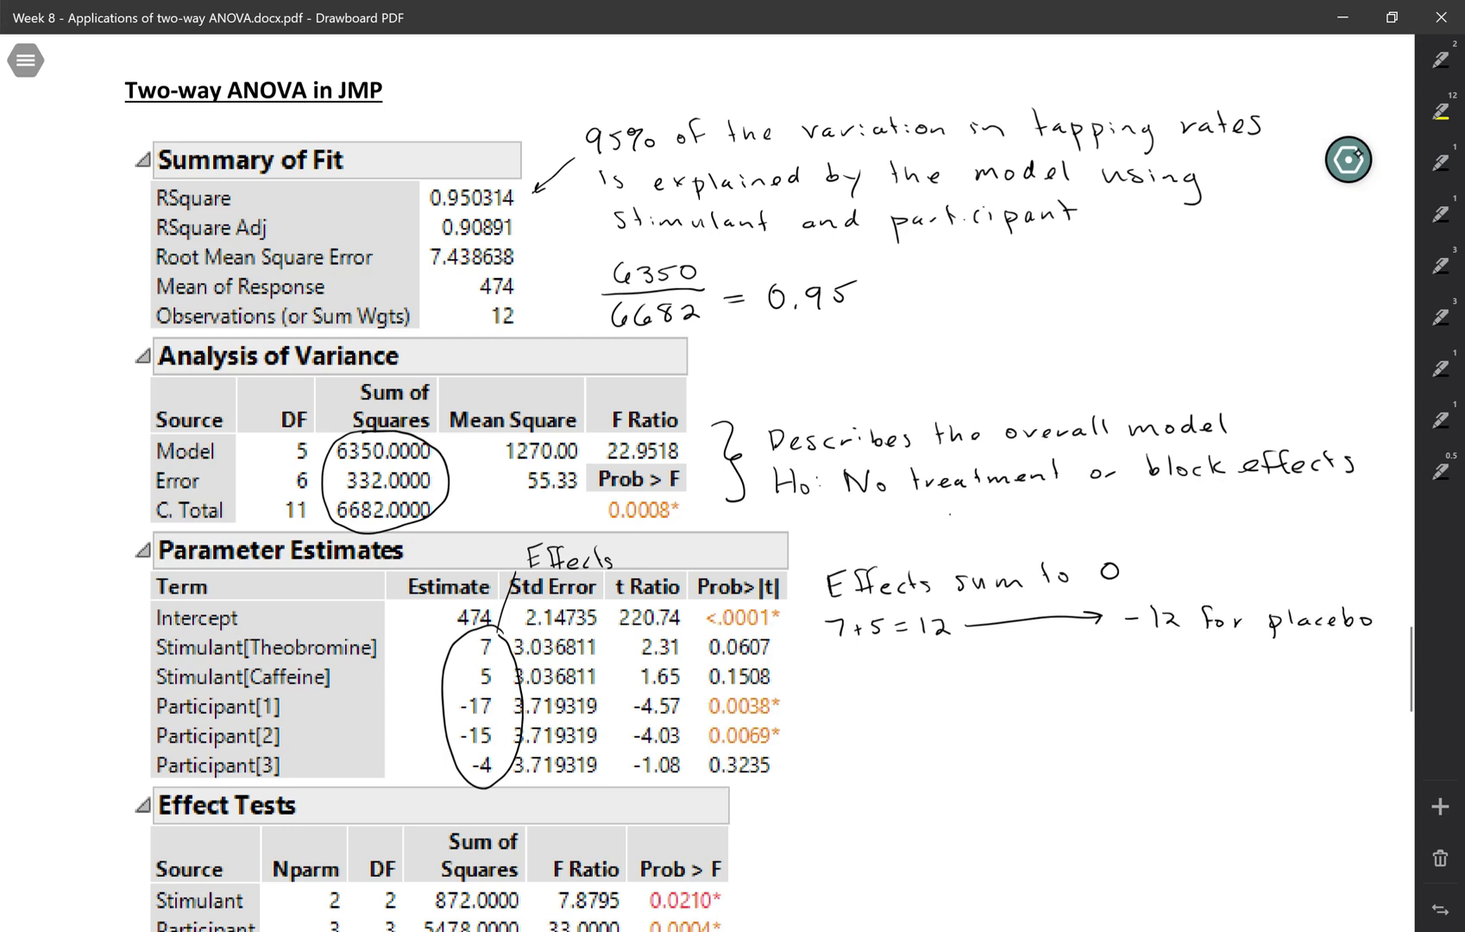
# Write the participant sum -17-15-4 = -36 → 36 for P4
pyautogui.moveTo(810, 675); pyautogui.dragTo(877, 676)
pyautogui.moveTo(884, 666)
pyautogui.mouseDown()
pyautogui.moveTo(885, 685)
pyautogui.moveTo(941, 680)
pyautogui.mouseUp()
pyautogui.moveTo(942, 666)
pyautogui.mouseDown()
pyautogui.moveTo(942, 686)
pyautogui.moveTo(1312, 673)
pyautogui.mouseUp()
pyautogui.moveTo(1315, 659); pyautogui.dragTo(1314, 687)
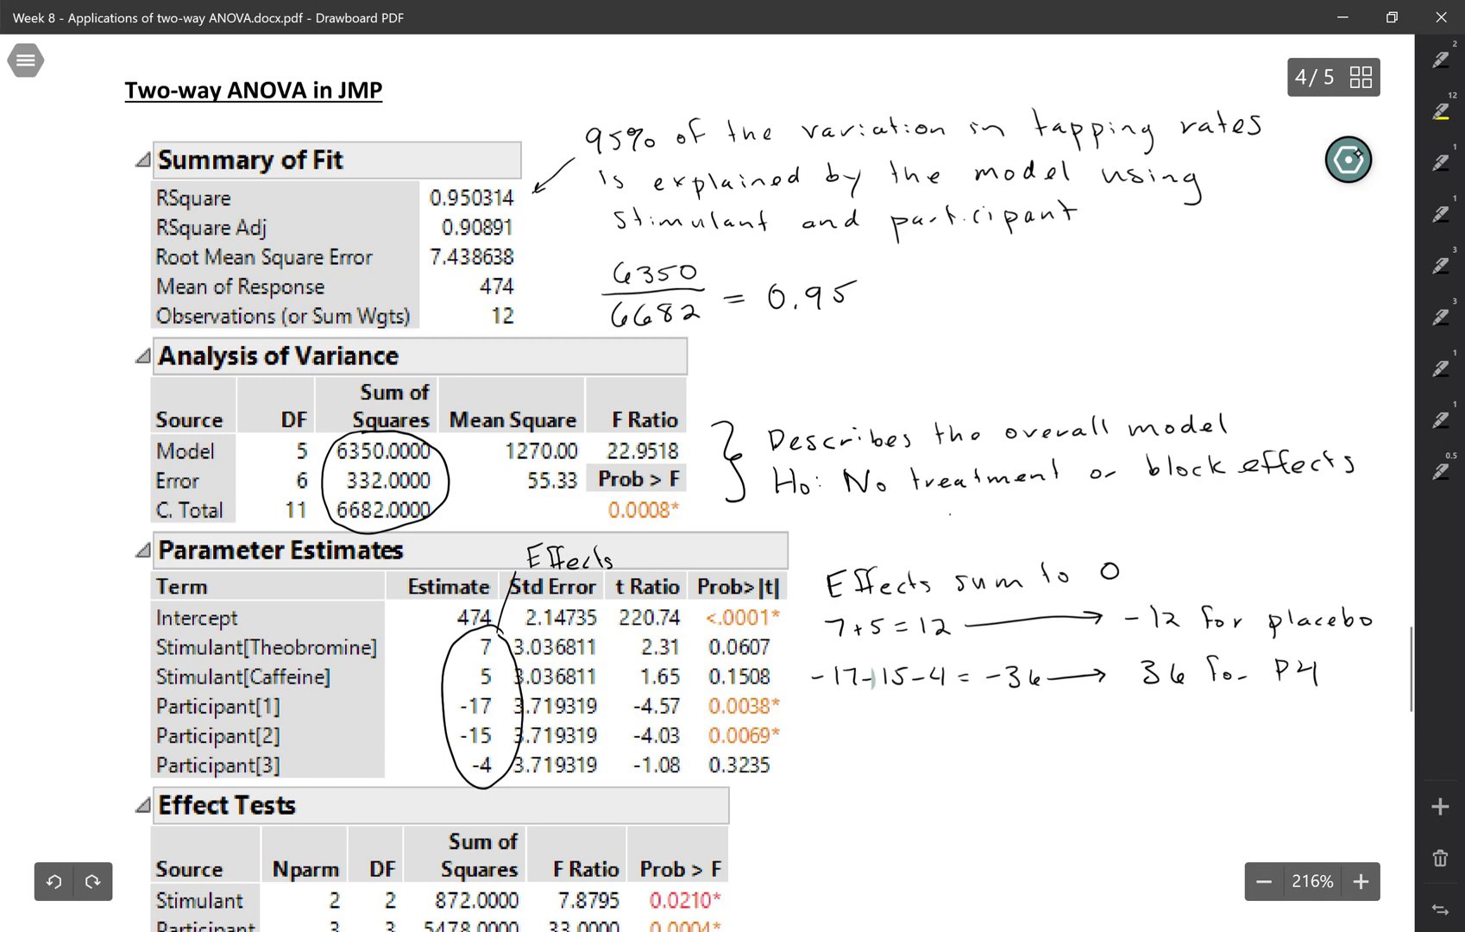
pyautogui.scroll(-1, 732, 493)
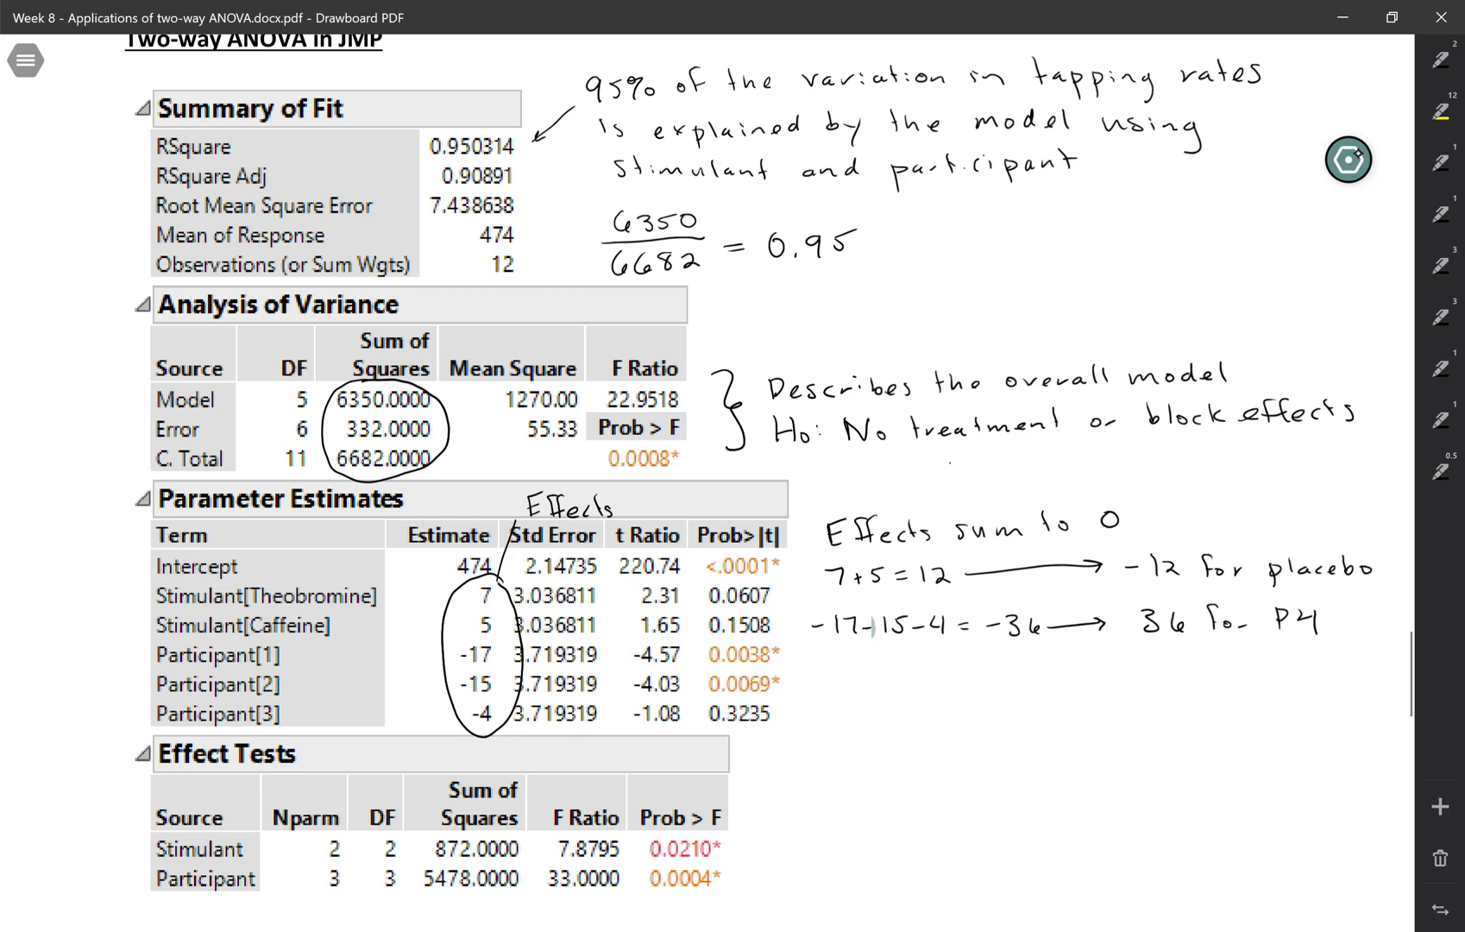
pyautogui.scroll(-1, 733, 458)
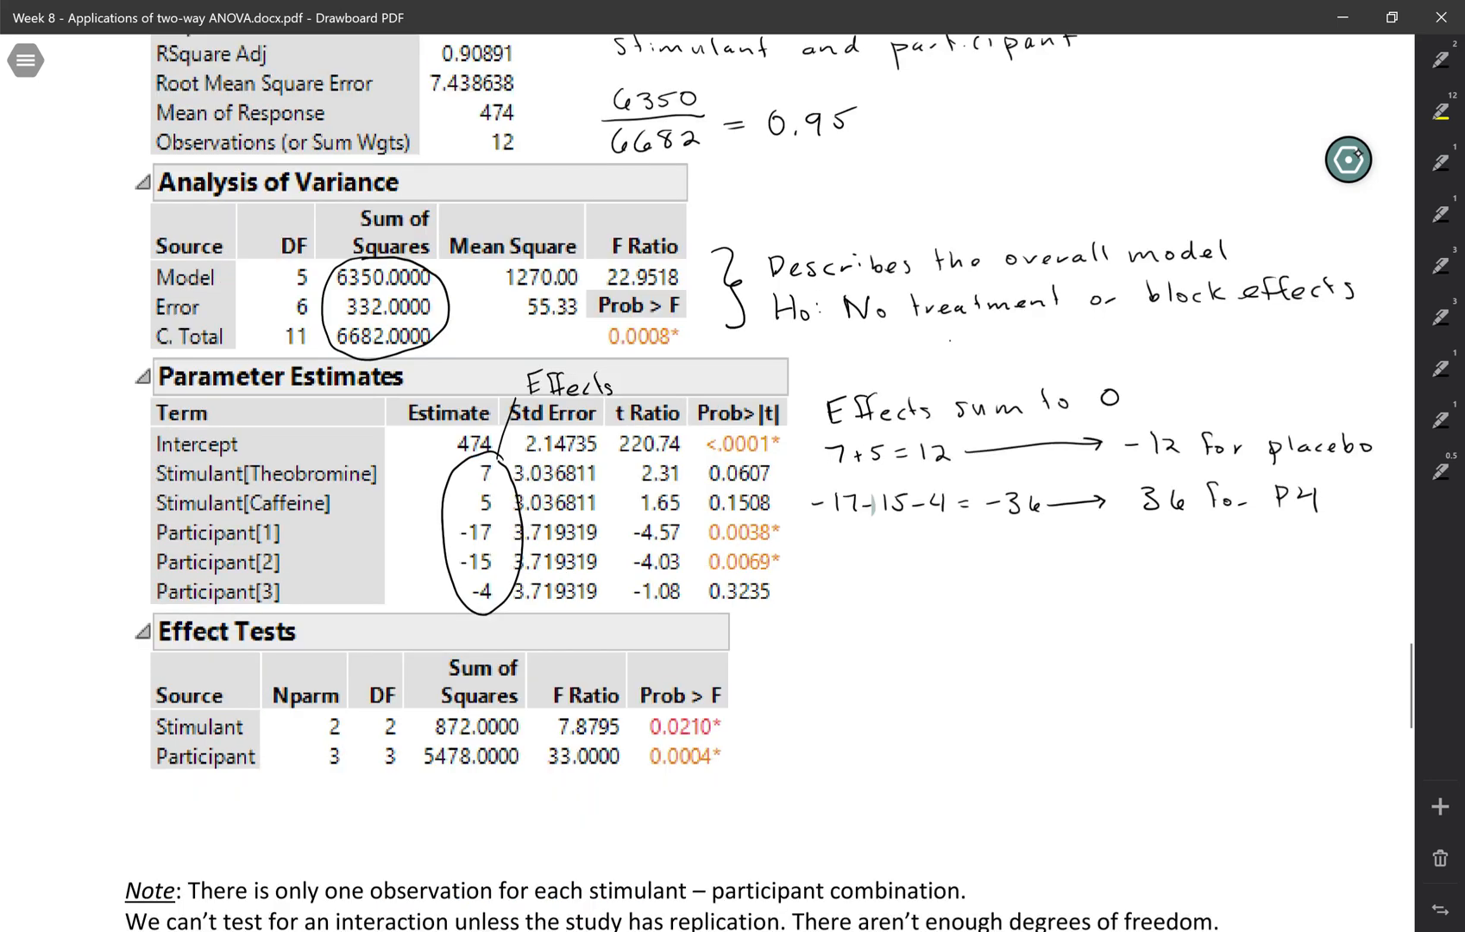
# Arrow the Stimulant p-value and label it 'F test for stimulant'
pyautogui.moveTo(742, 713)
pyautogui.mouseDown()
pyautogui.moveTo(769, 682)
pyautogui.moveTo(758, 717)
pyautogui.mouseUp()
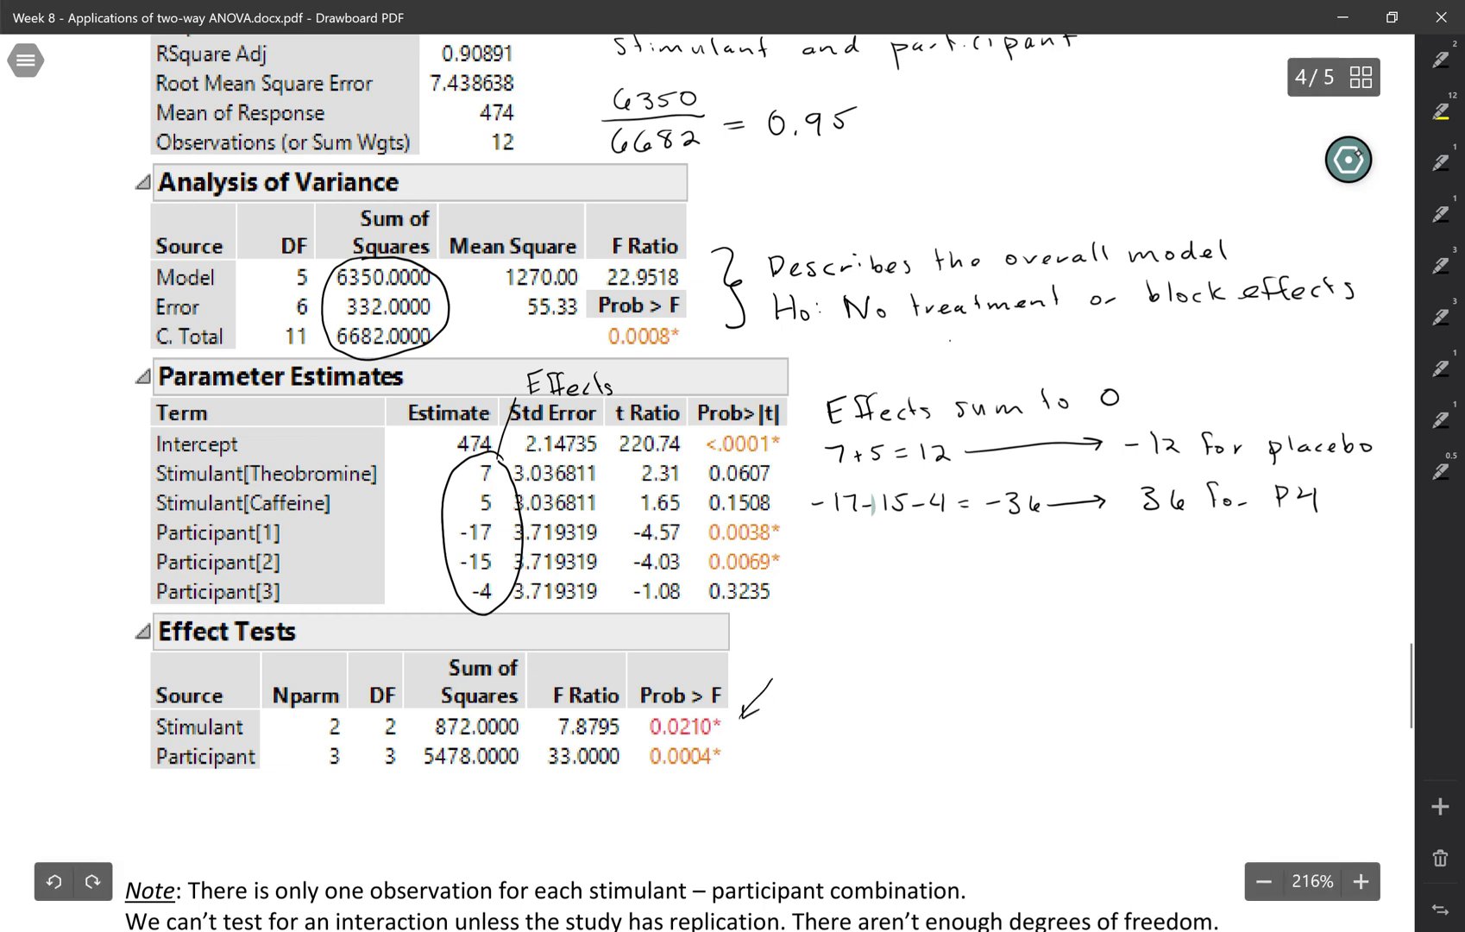
pyautogui.moveTo(794, 664)
pyautogui.mouseDown()
pyautogui.moveTo(793, 687)
pyautogui.moveTo(805, 661)
pyautogui.mouseUp()
pyautogui.moveTo(789, 676); pyautogui.dragTo(855, 677)
pyautogui.moveTo(860, 668)
pyautogui.mouseDown()
pyautogui.moveTo(908, 684)
pyautogui.moveTo(1053, 682)
pyautogui.mouseUp()
pyautogui.moveTo(1061, 662); pyautogui.dragTo(1087, 680)
pyautogui.moveTo(1092, 668); pyautogui.dragTo(1121, 677)
pyautogui.moveTo(1113, 666); pyautogui.dragTo(1126, 666)
# Arrow the Participant p-value and label it 'F test for block'
pyautogui.moveTo(802, 723)
pyautogui.mouseDown()
pyautogui.moveTo(744, 756)
pyautogui.moveTo(822, 741)
pyautogui.moveTo(840, 718)
pyautogui.mouseUp()
pyautogui.moveTo(822, 732); pyautogui.dragTo(881, 739)
pyautogui.moveTo(886, 728); pyautogui.dragTo(906, 740)
pyautogui.moveTo(916, 720)
pyautogui.mouseDown()
pyautogui.moveTo(925, 737)
pyautogui.moveTo(973, 732)
pyautogui.mouseUp()
pyautogui.moveTo(979, 728); pyautogui.dragTo(1066, 734)
pyautogui.moveTo(1082, 726)
pyautogui.mouseDown()
pyautogui.moveTo(1076, 737)
pyautogui.moveTo(1094, 735)
pyautogui.mouseUp()
pyautogui.moveTo(1105, 722); pyautogui.dragTo(1110, 735)
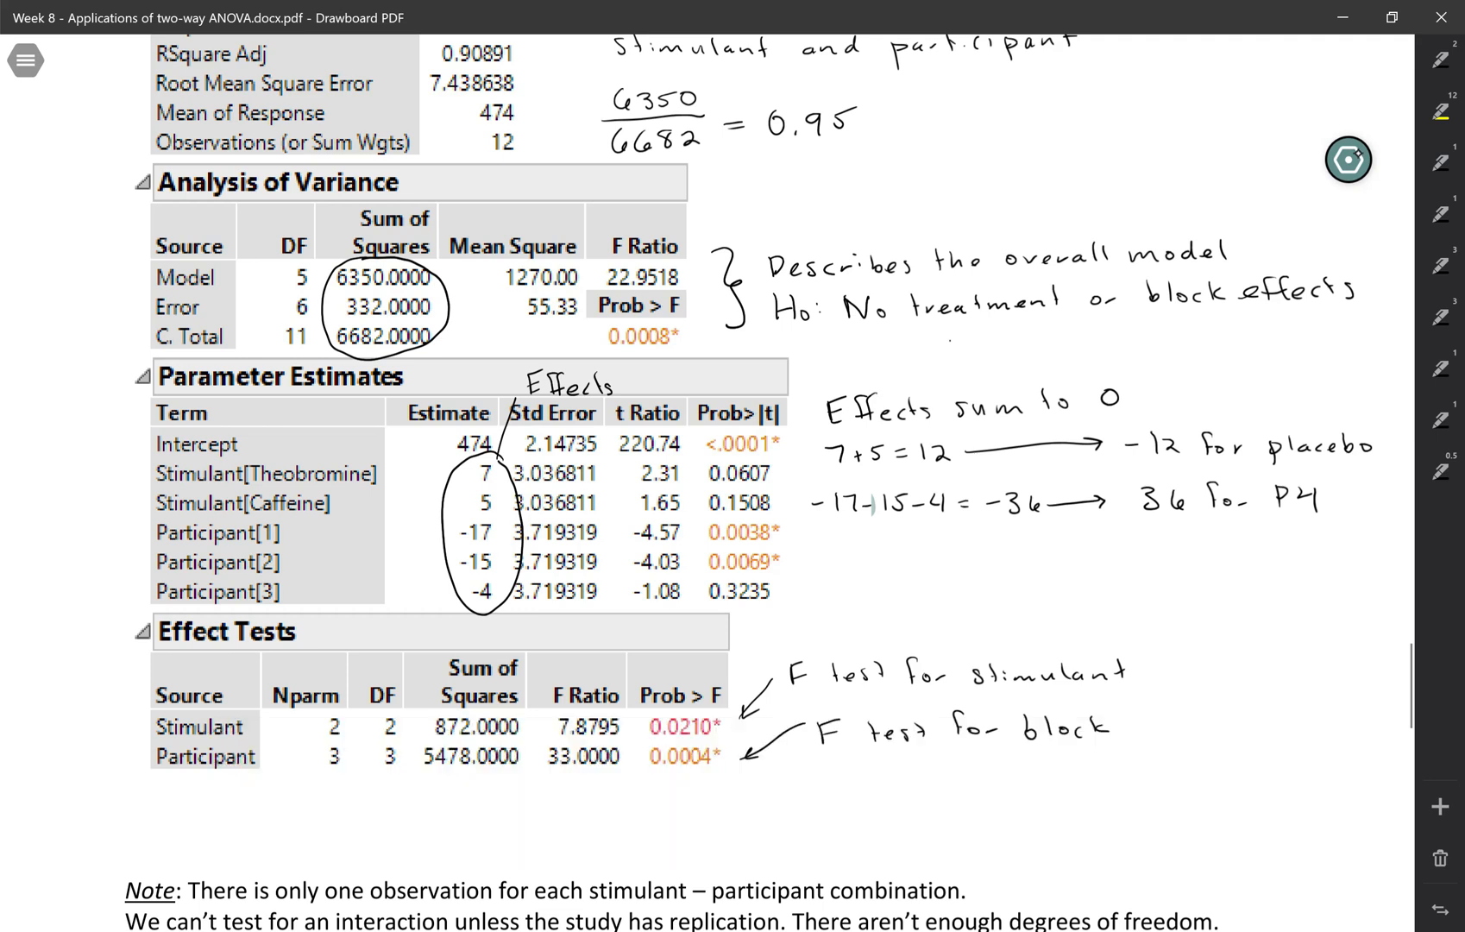
pyautogui.scroll(-2, 733, 458)
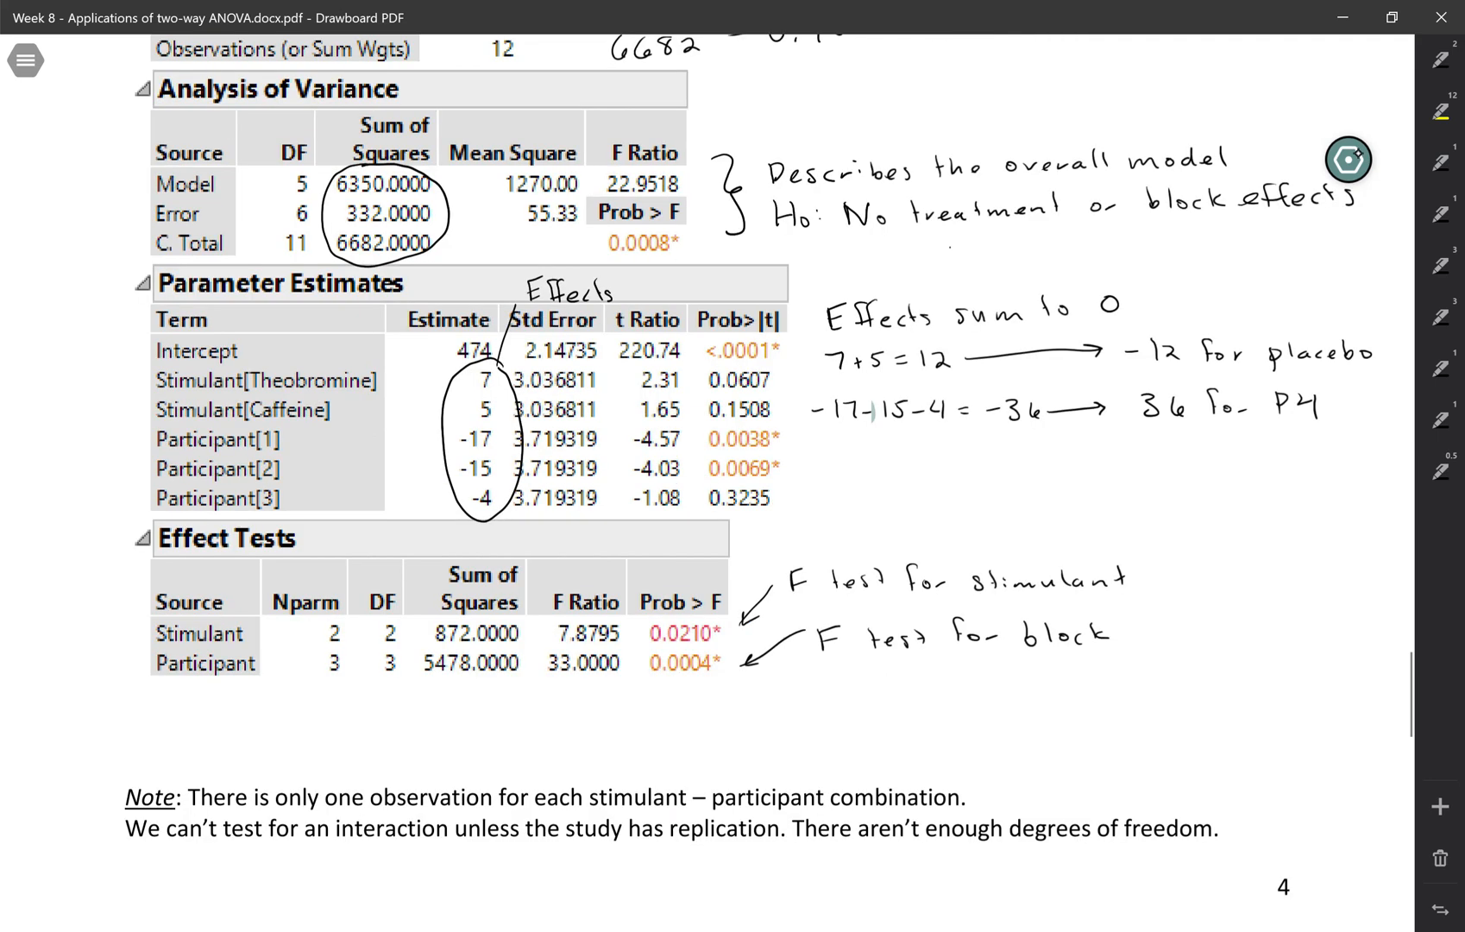
# Write 'variation explained 95% =' below the Effect Tests table
pyautogui.moveTo(155, 707)
pyautogui.mouseDown()
pyautogui.moveTo(350, 714)
pyautogui.moveTo(394, 733)
pyautogui.mouseUp()
pyautogui.moveTo(396, 708)
pyautogui.mouseDown()
pyautogui.moveTo(419, 728)
pyautogui.moveTo(458, 728)
pyautogui.mouseUp()
pyautogui.moveTo(452, 716); pyautogui.dragTo(487, 728)
pyautogui.moveTo(485, 705); pyautogui.dragTo(492, 728)
pyautogui.moveTo(288, 741); pyautogui.dragTo(302, 760)
pyautogui.moveTo(318, 749)
pyautogui.mouseDown()
pyautogui.moveTo(332, 763)
pyautogui.moveTo(362, 741)
pyautogui.moveTo(373, 769)
pyautogui.mouseUp()
pyautogui.moveTo(524, 734); pyautogui.dragTo(545, 743)
# Write 'by stimulant 872/6682 = 13%'
pyautogui.moveTo(604, 691)
pyautogui.mouseDown()
pyautogui.moveTo(638, 727)
pyautogui.moveTo(710, 715)
pyautogui.mouseUp()
pyautogui.moveTo(700, 700); pyautogui.dragTo(838, 711)
pyautogui.moveTo(846, 689)
pyautogui.mouseDown()
pyautogui.moveTo(849, 712)
pyautogui.moveTo(860, 703)
pyautogui.mouseUp()
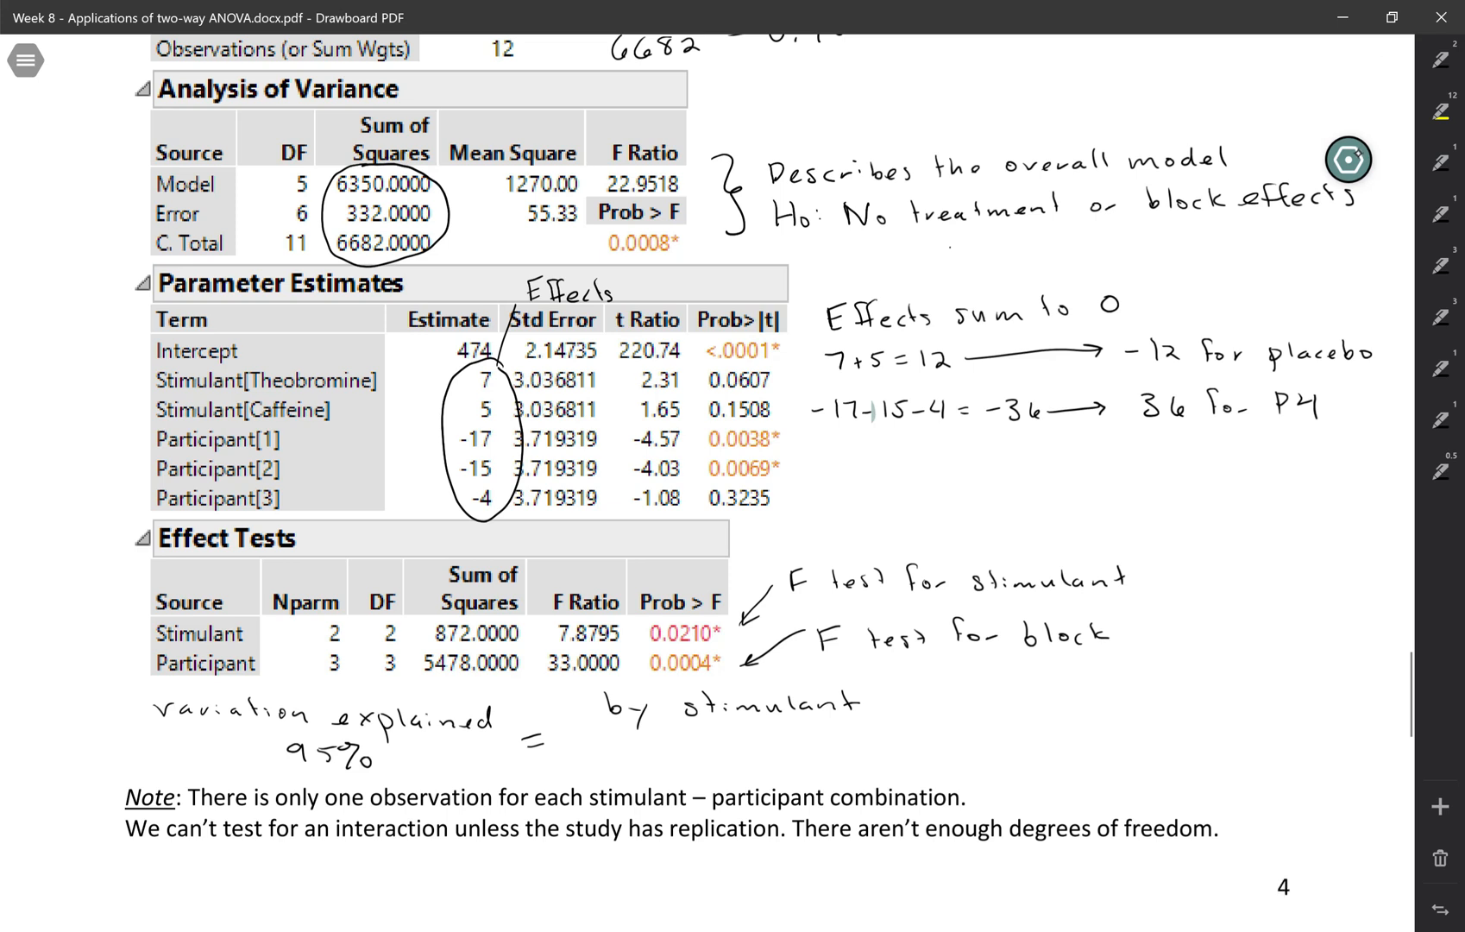
pyautogui.moveTo(607, 738)
pyautogui.mouseDown()
pyautogui.moveTo(668, 751)
pyautogui.moveTo(663, 772)
pyautogui.mouseUp()
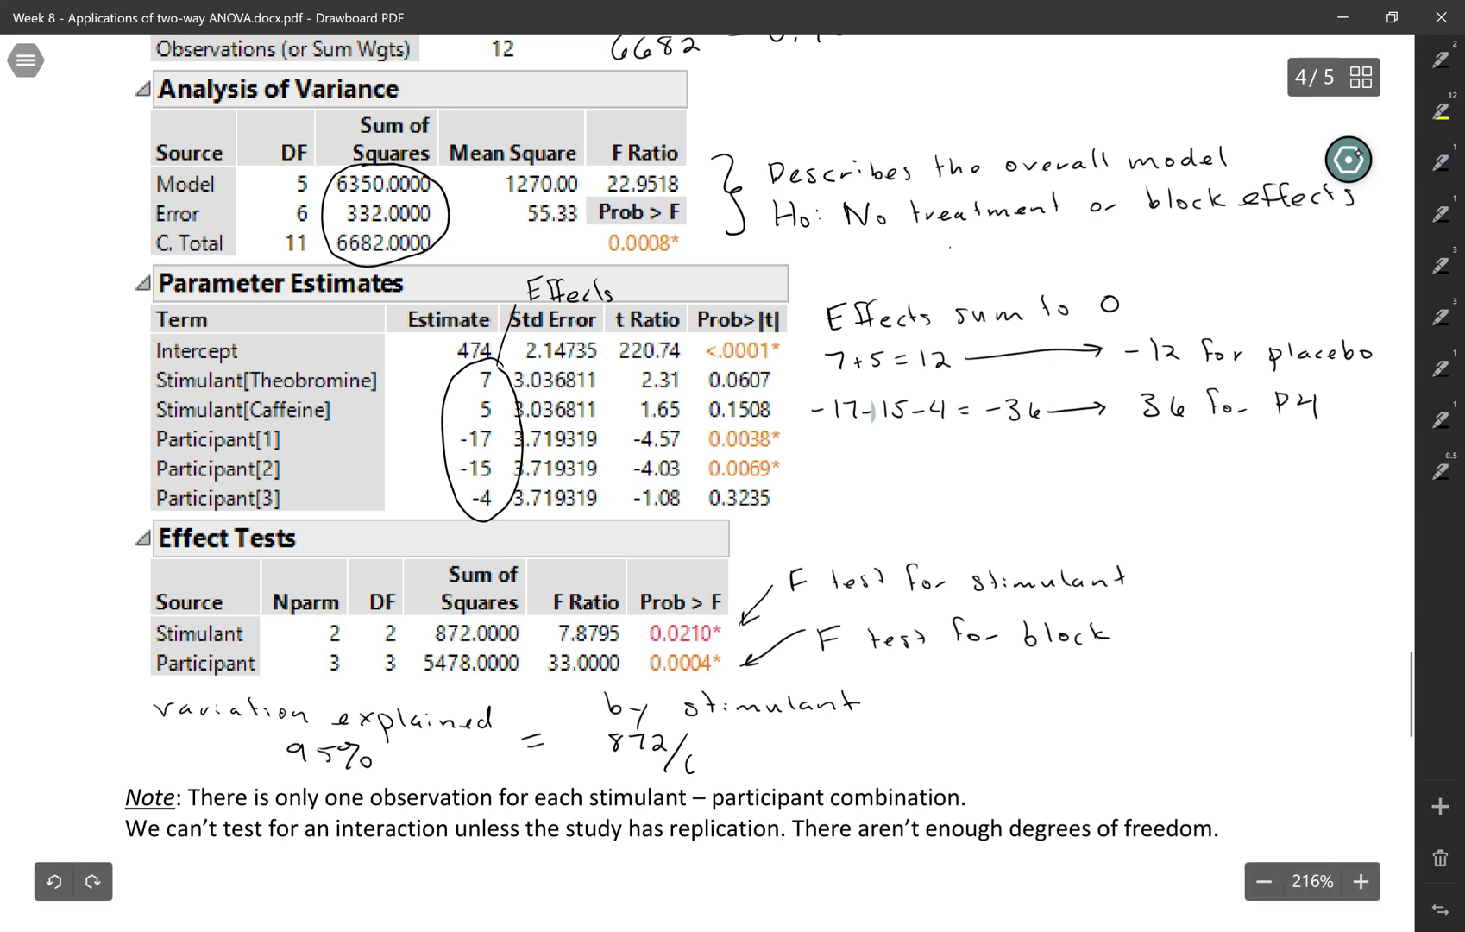
pyautogui.moveTo(689, 760)
pyautogui.mouseDown()
pyautogui.moveTo(697, 774)
pyautogui.moveTo(751, 774)
pyautogui.moveTo(774, 749)
pyautogui.mouseUp()
pyautogui.moveTo(759, 756)
pyautogui.mouseDown()
pyautogui.moveTo(820, 766)
pyautogui.moveTo(840, 750)
pyautogui.moveTo(837, 767)
pyautogui.mouseUp()
pyautogui.moveTo(856, 756); pyautogui.dragTo(863, 764)
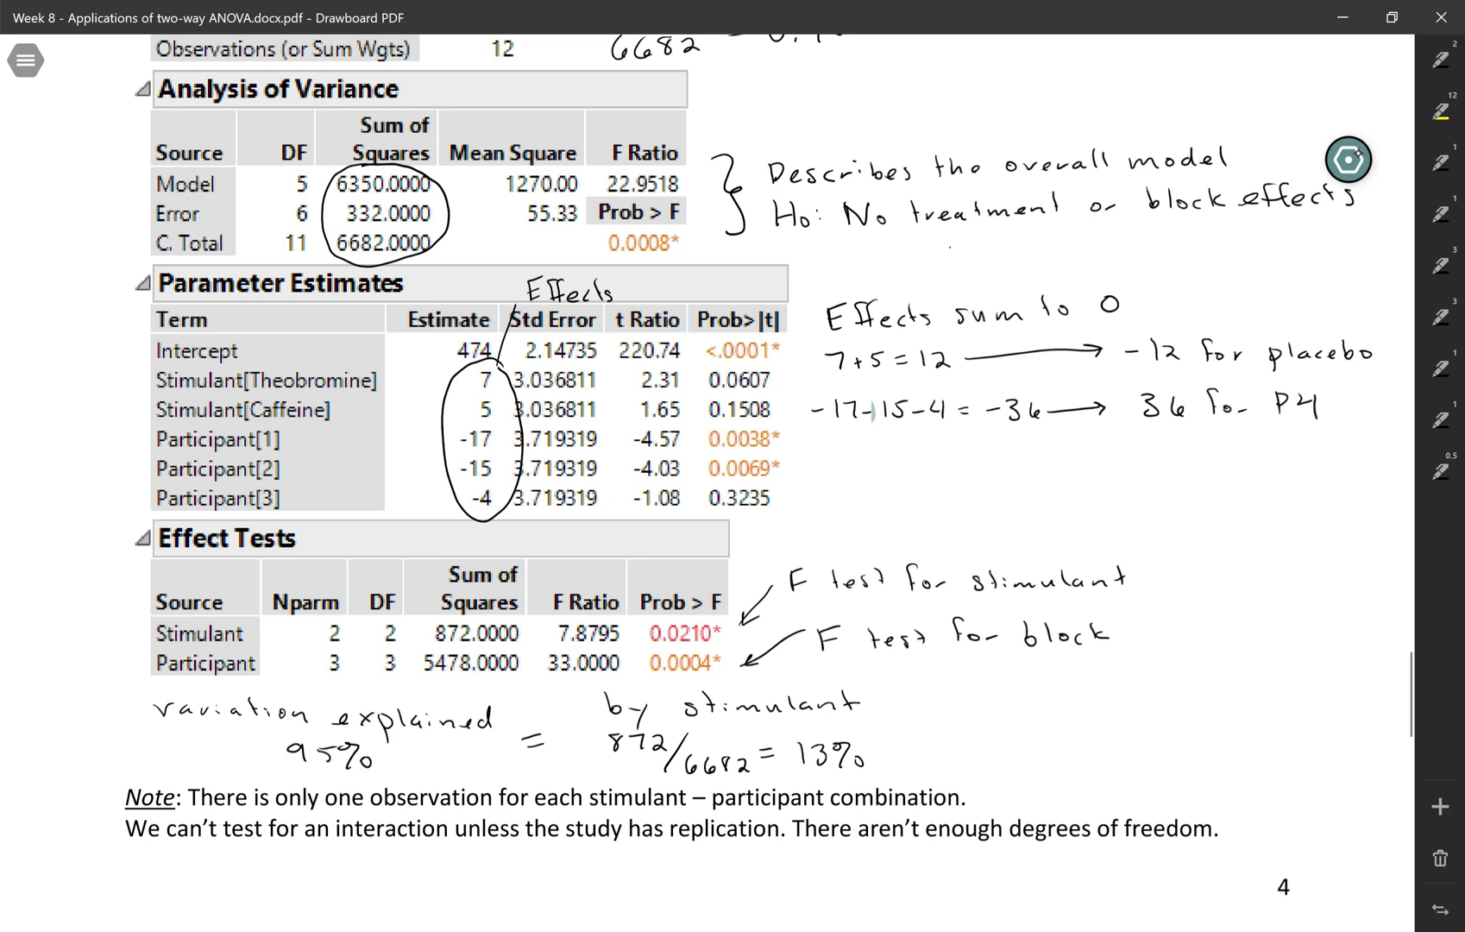
# Add '+ by participants 5478/6682 = 82%'
pyautogui.moveTo(936, 738); pyautogui.dragTo(954, 739)
pyautogui.moveTo(946, 727); pyautogui.dragTo(946, 753)
pyautogui.moveTo(1019, 687)
pyautogui.mouseDown()
pyautogui.moveTo(1027, 712)
pyautogui.moveTo(1056, 704)
pyautogui.moveTo(1058, 728)
pyautogui.moveTo(1102, 717)
pyautogui.mouseUp()
pyautogui.moveTo(1107, 705); pyautogui.dragTo(1119, 713)
pyautogui.moveTo(1144, 694)
pyautogui.mouseDown()
pyautogui.moveTo(1147, 710)
pyautogui.moveTo(1194, 721)
pyautogui.moveTo(1235, 708)
pyautogui.mouseUp()
pyautogui.moveTo(1246, 686); pyautogui.dragTo(1274, 710)
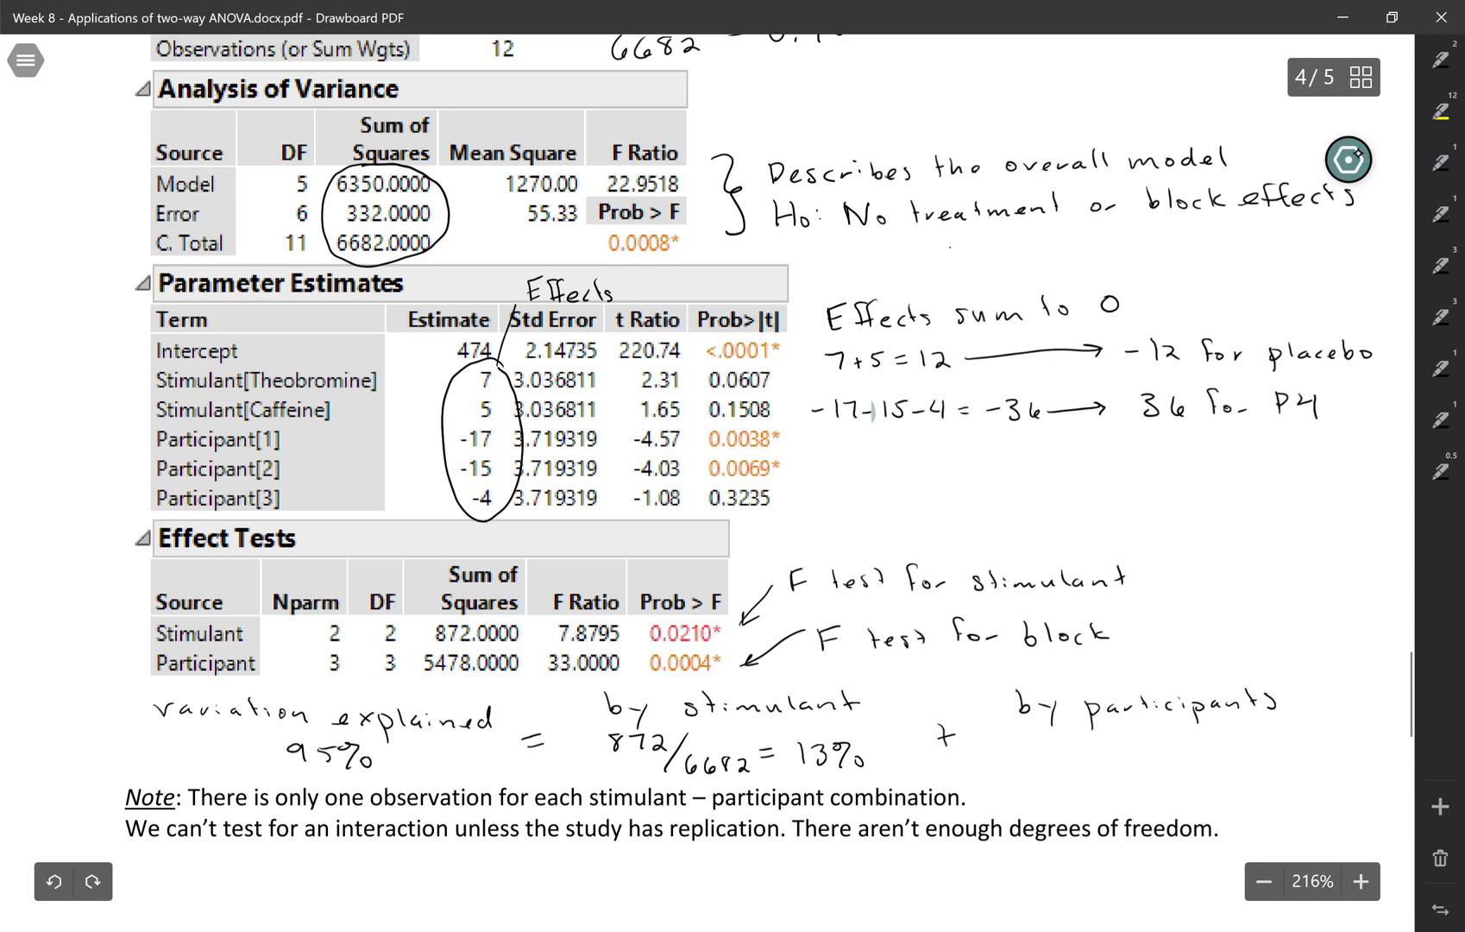
pyautogui.moveTo(1058, 738)
pyautogui.mouseDown()
pyautogui.moveTo(1045, 753)
pyautogui.moveTo(1063, 739)
pyautogui.moveTo(1098, 755)
pyautogui.mouseUp()
pyautogui.moveTo(1117, 738)
pyautogui.mouseDown()
pyautogui.moveTo(1150, 775)
pyautogui.moveTo(1249, 760)
pyautogui.mouseUp()
pyautogui.moveTo(1282, 743)
pyautogui.mouseDown()
pyautogui.moveTo(1279, 765)
pyautogui.moveTo(1314, 764)
pyautogui.mouseUp()
pyautogui.moveTo(1319, 747)
pyautogui.mouseDown()
pyautogui.moveTo(1318, 768)
pyautogui.moveTo(1343, 765)
pyautogui.mouseUp()
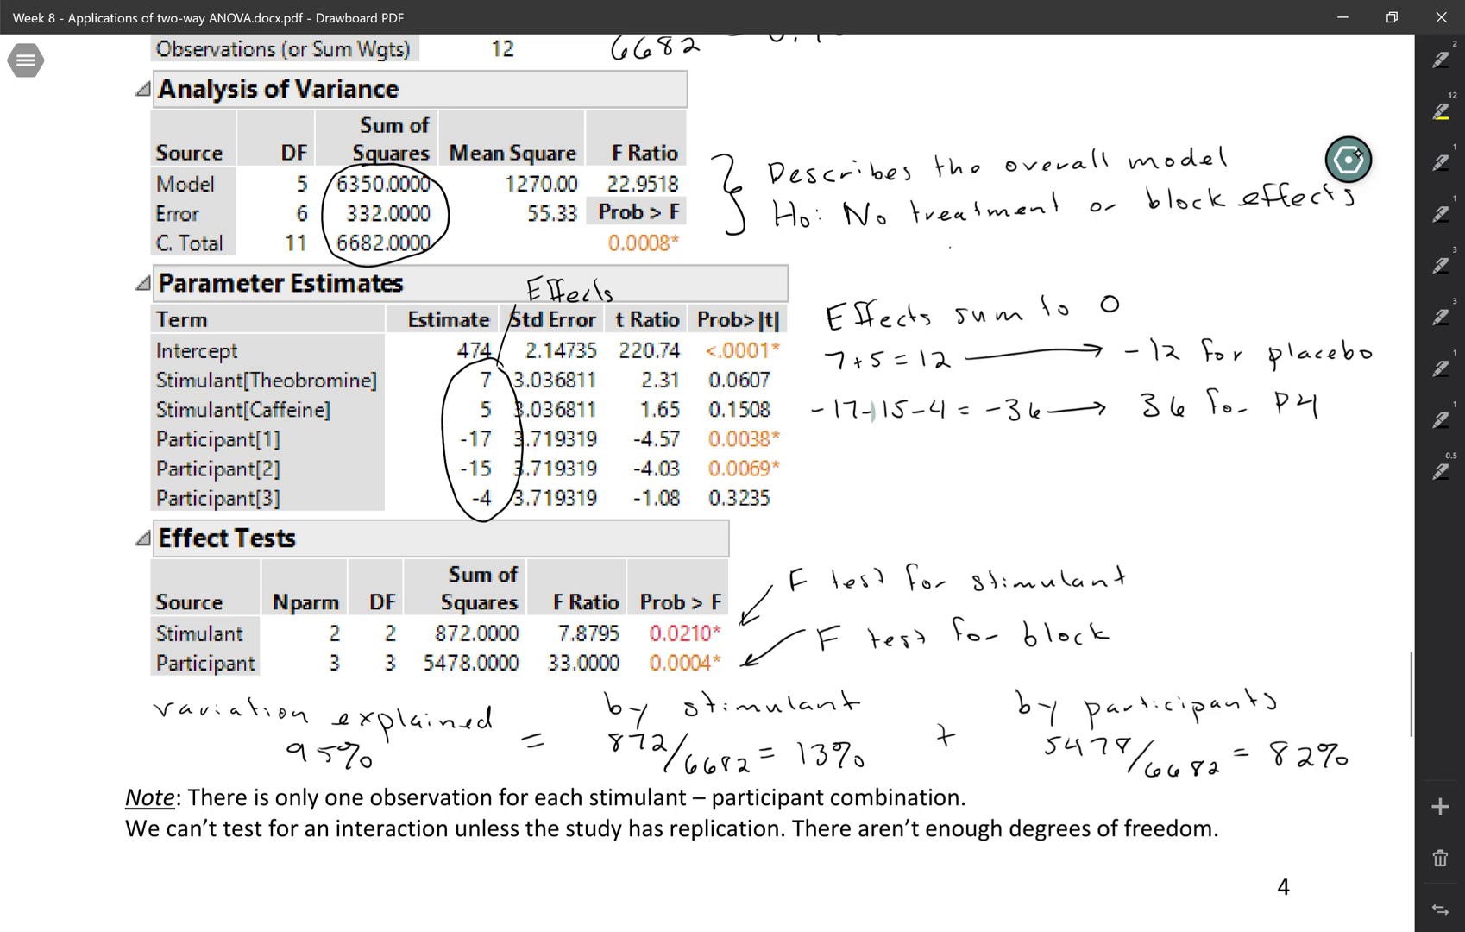
# In JMP, set up a Fit Model of Taps with Stimulant, Participant and their full-factorial interaction
pyautogui.hotkey('alt', 'Tab')
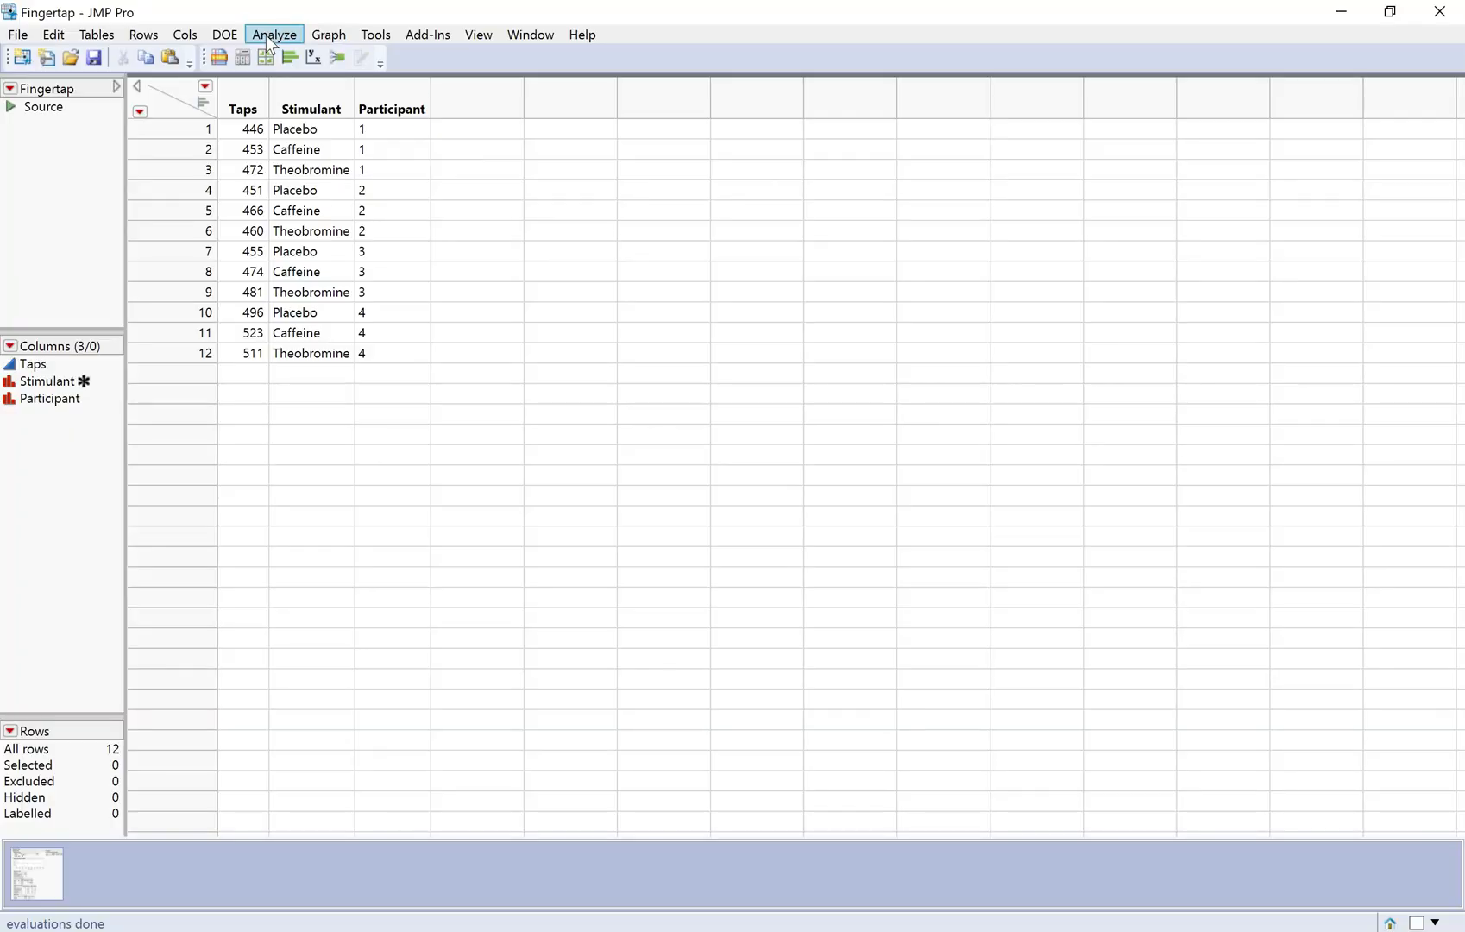
pyautogui.click(266, 35)
pyautogui.click(146, 179)
pyautogui.click(836, 235)
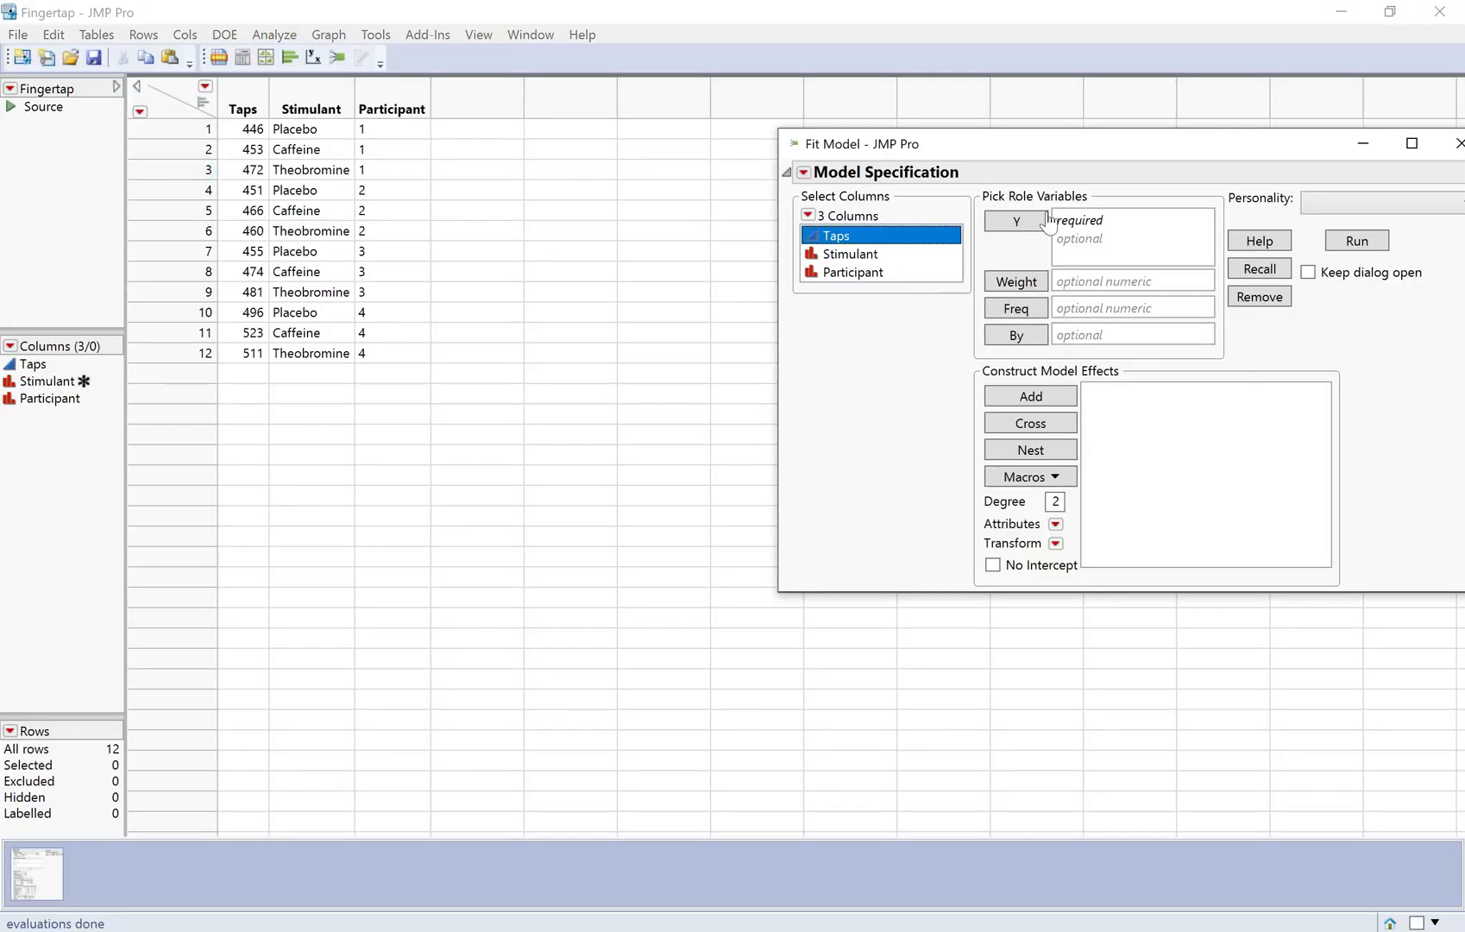
pyautogui.click(1015, 221)
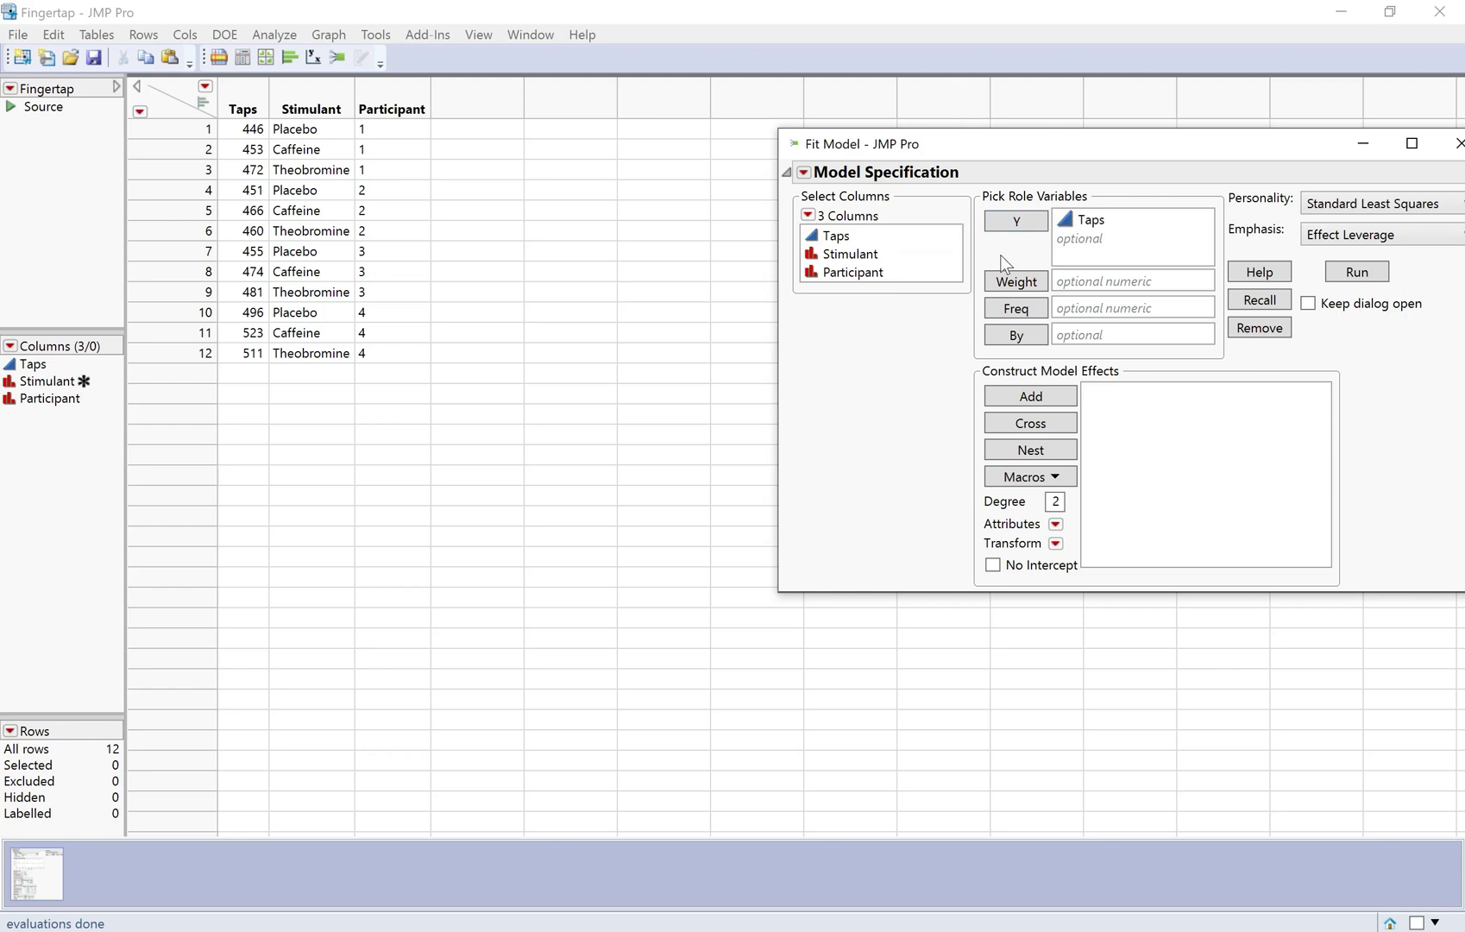
pyautogui.click(850, 255)
pyautogui.click(1029, 477)
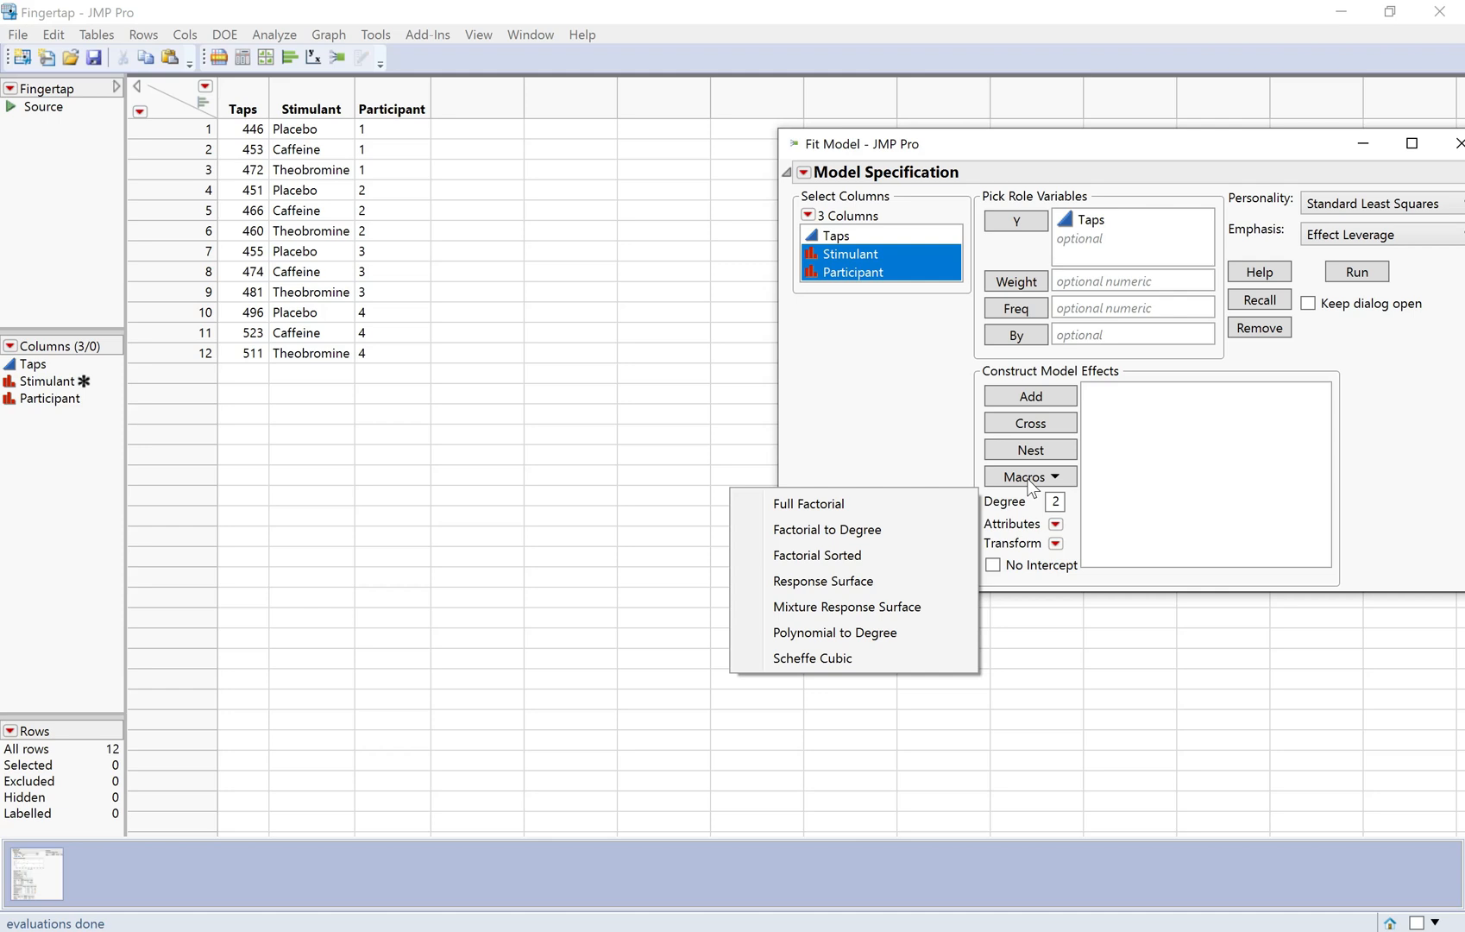
pyautogui.click(910, 503)
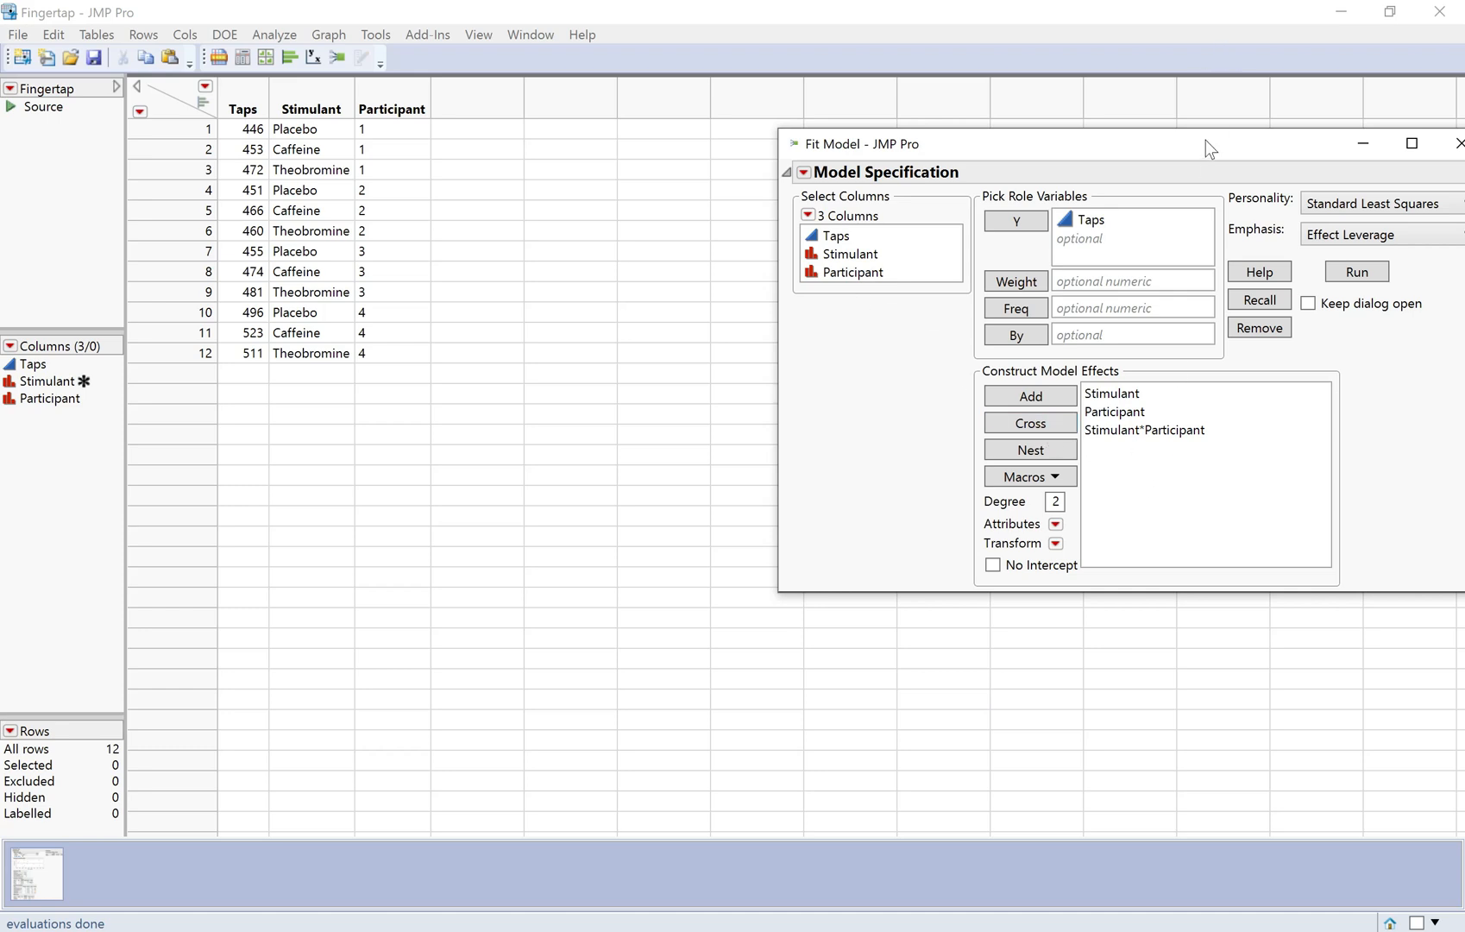
pyautogui.moveTo(1145, 141)
pyautogui.mouseDown()
pyautogui.moveTo(1097, 149)
pyautogui.moveTo(889, 111)
pyautogui.mouseUp()
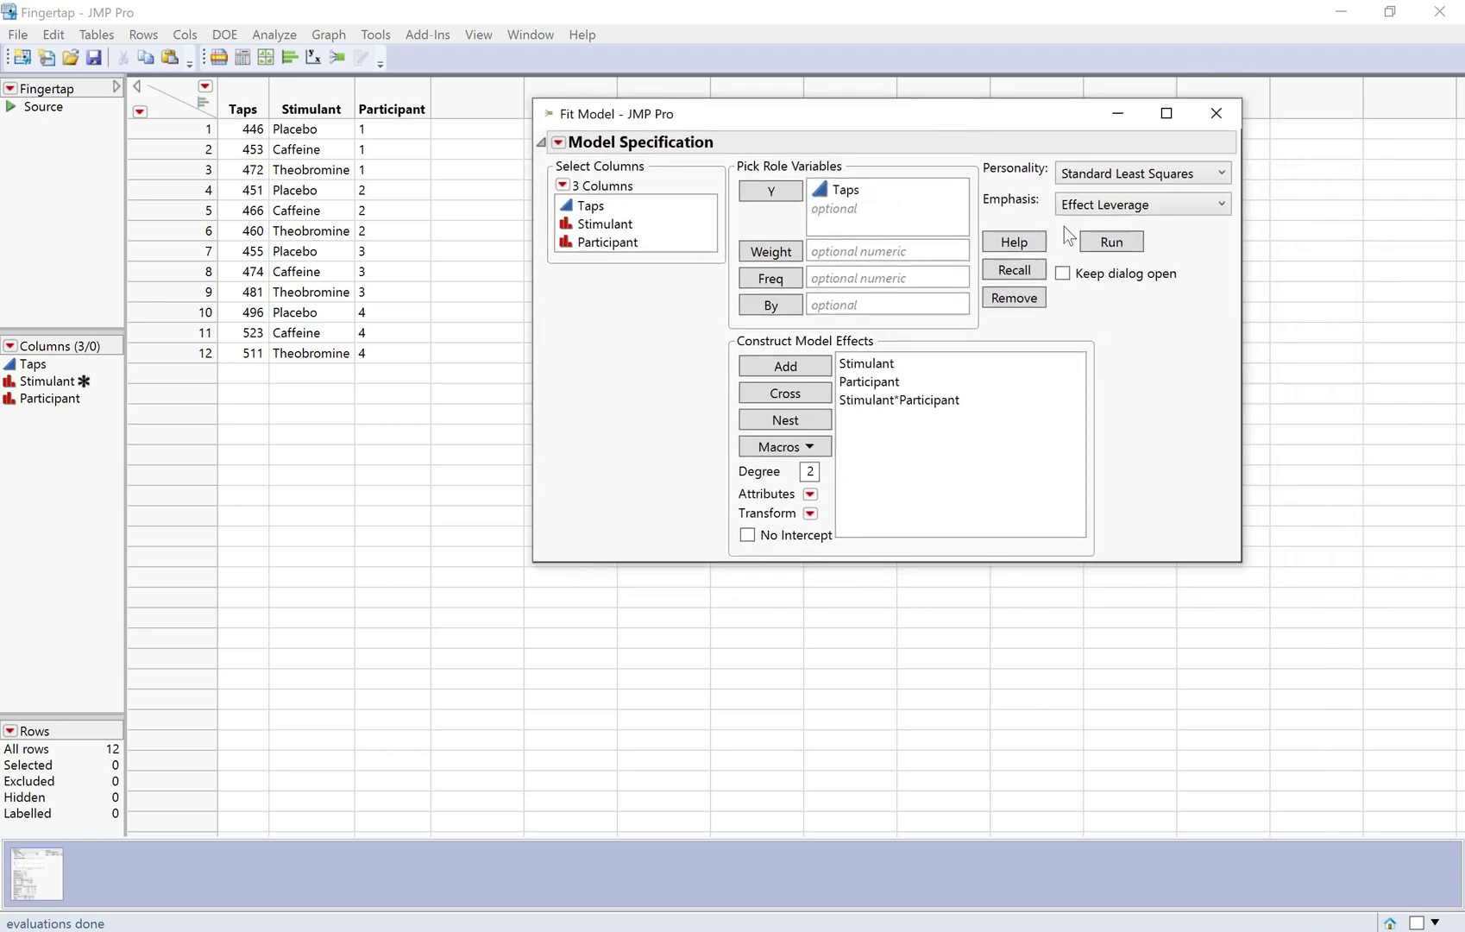
# Run the interaction fit and expand its Parameter Estimates
pyautogui.click(1113, 242)
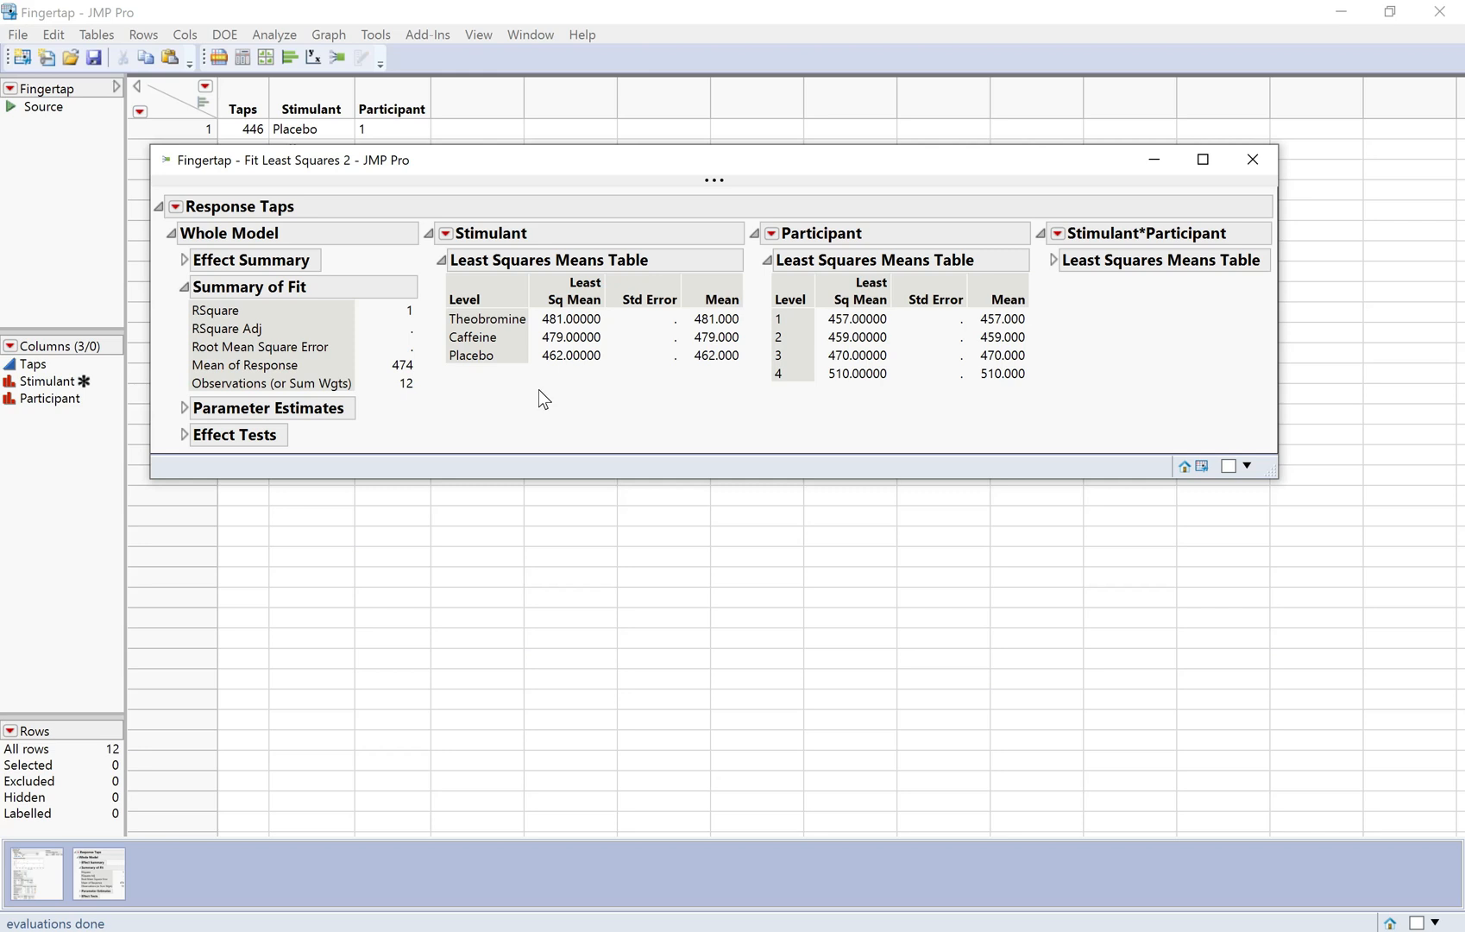
pyautogui.click(186, 408)
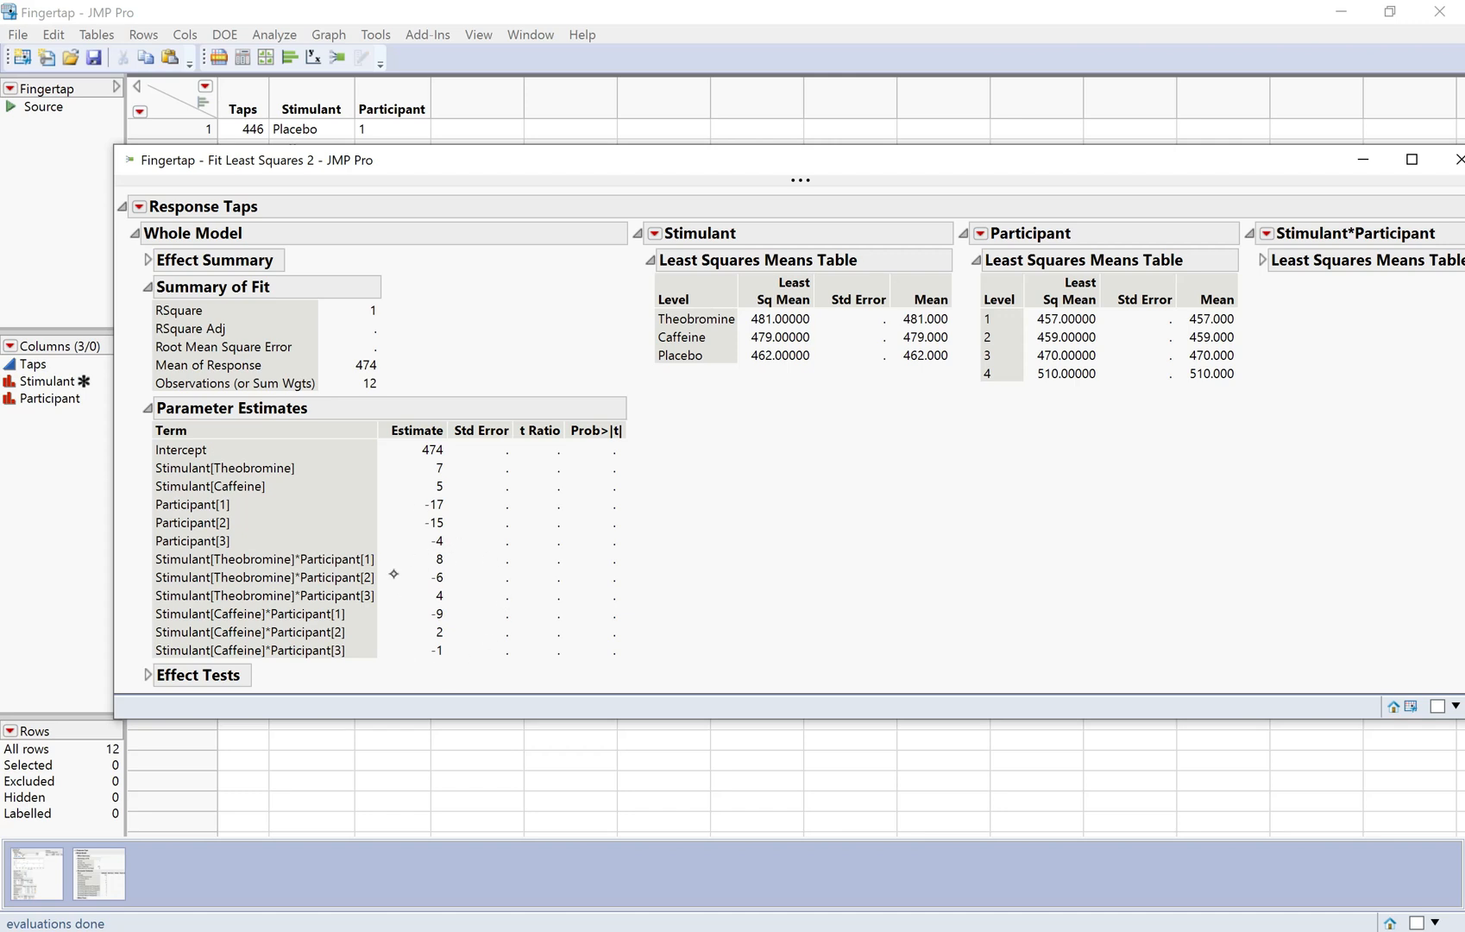
# Back in the handout, double-underline 'replication' in the interaction-testing note
pyautogui.hotkey('alt', 'Tab')
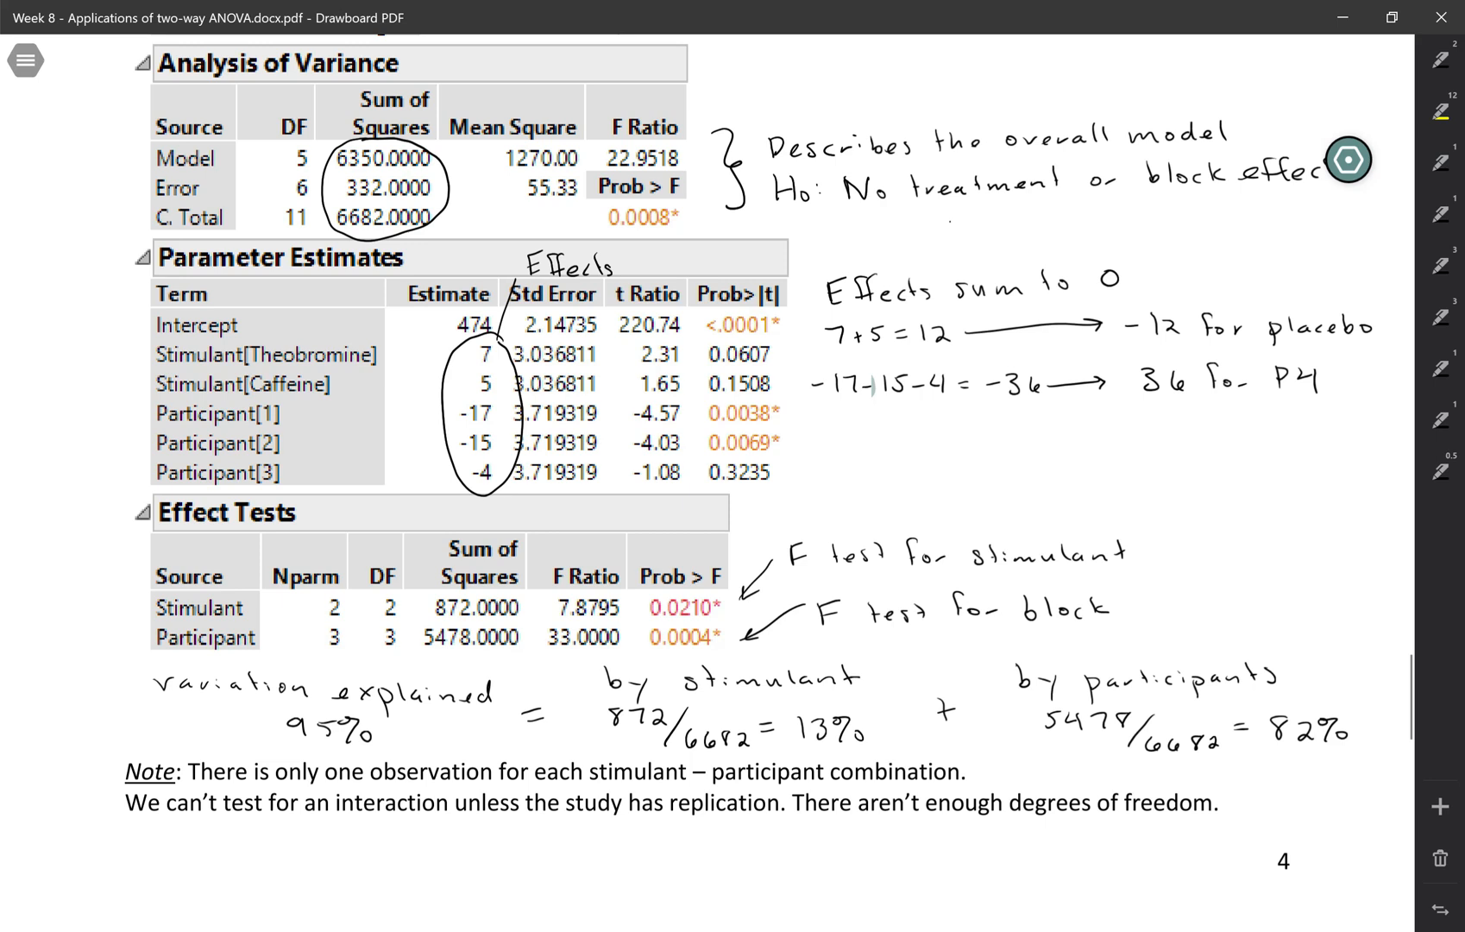
pyautogui.moveTo(671, 821); pyautogui.dragTo(769, 820)
pyautogui.moveTo(672, 826); pyautogui.dragTo(769, 825)
pyautogui.scroll(-1, 734, 458)
# Handwrite 'Additive model → assumes no interaction' below the replication note
pyautogui.moveTo(160, 790)
pyautogui.mouseDown()
pyautogui.moveTo(178, 764)
pyautogui.moveTo(199, 790)
pyautogui.moveTo(243, 792)
pyautogui.mouseUp()
pyautogui.moveTo(237, 781); pyautogui.dragTo(359, 793)
pyautogui.moveTo(366, 777); pyautogui.dragTo(398, 794)
pyautogui.moveTo(407, 771); pyautogui.dragTo(407, 792)
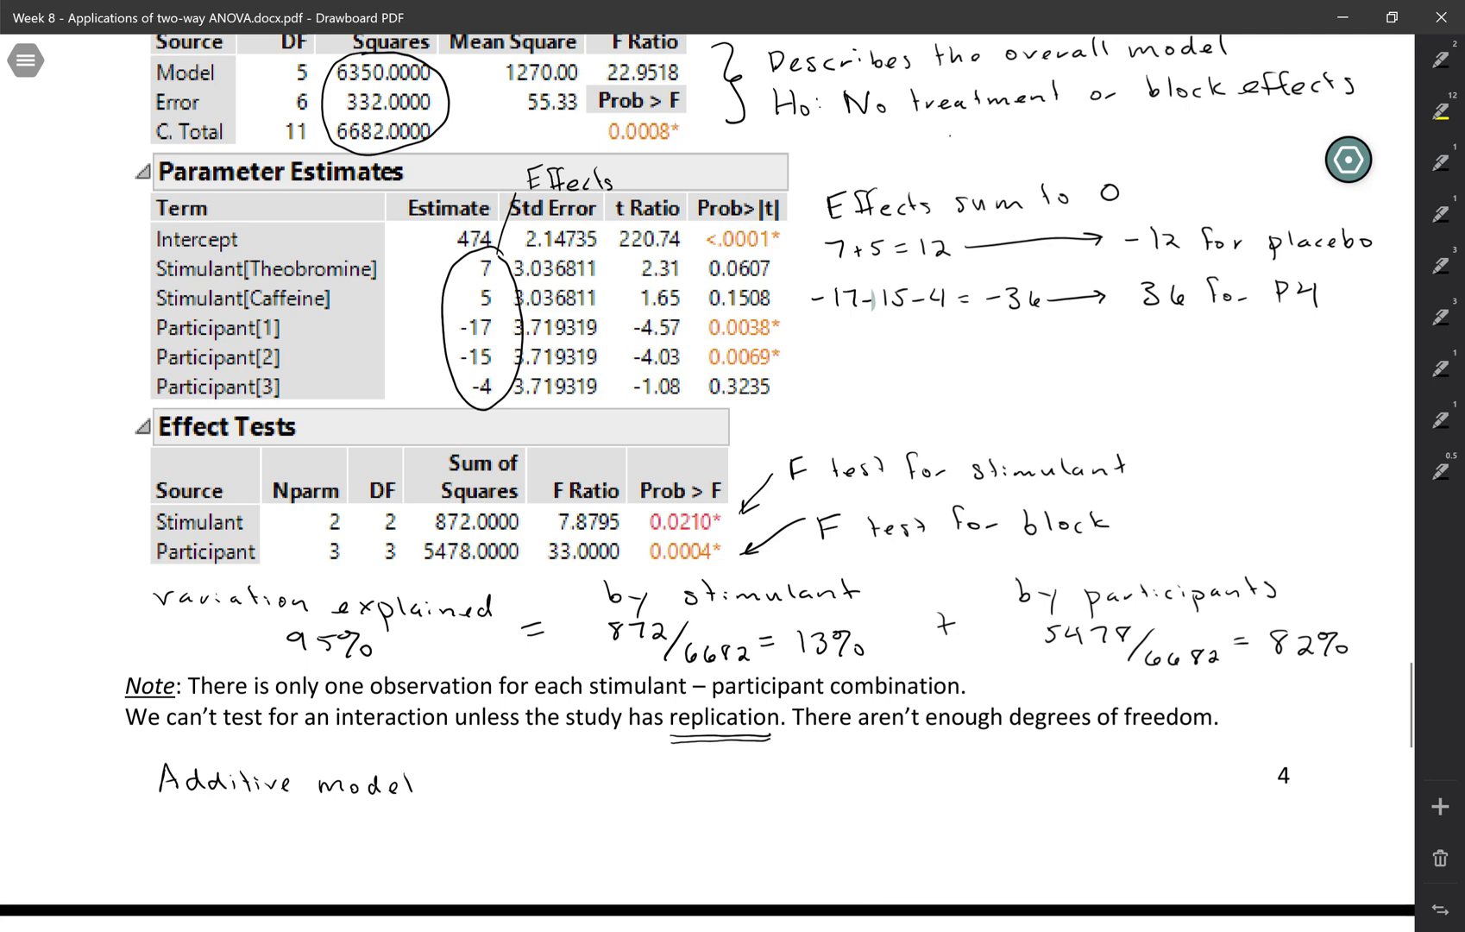
pyautogui.moveTo(439, 787)
pyautogui.mouseDown()
pyautogui.moveTo(504, 778)
pyautogui.moveTo(492, 792)
pyautogui.moveTo(585, 793)
pyautogui.mouseUp()
pyautogui.moveTo(590, 782); pyautogui.dragTo(700, 798)
pyautogui.moveTo(707, 789); pyautogui.dragTo(923, 803)
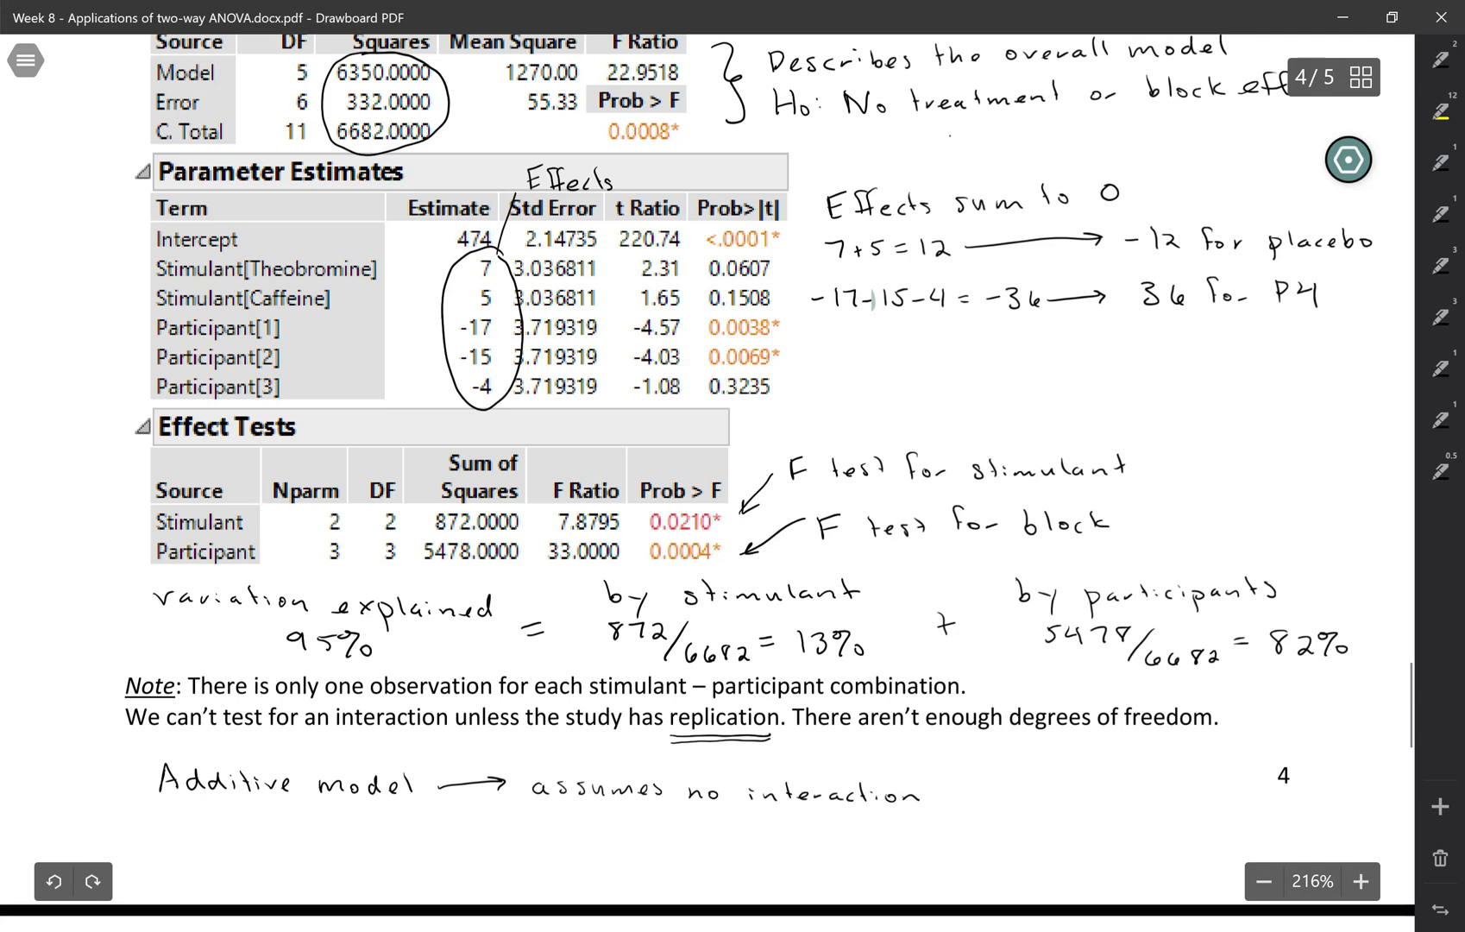